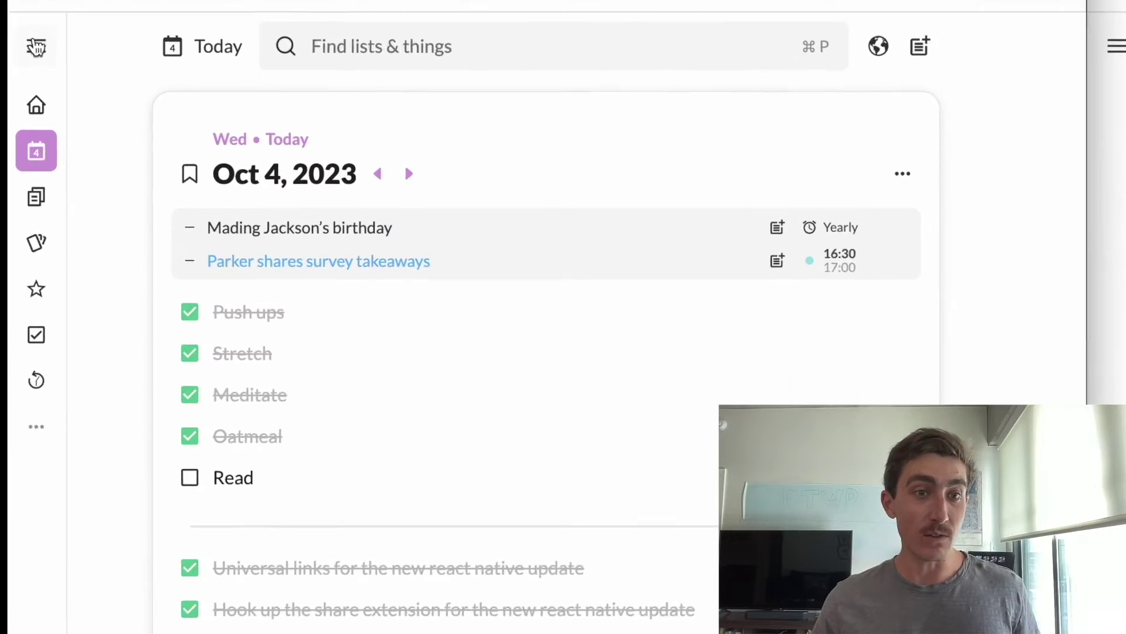
Open the Sharing + Collaboration video list under Videos to shoot in the sidebar.
click(37, 47)
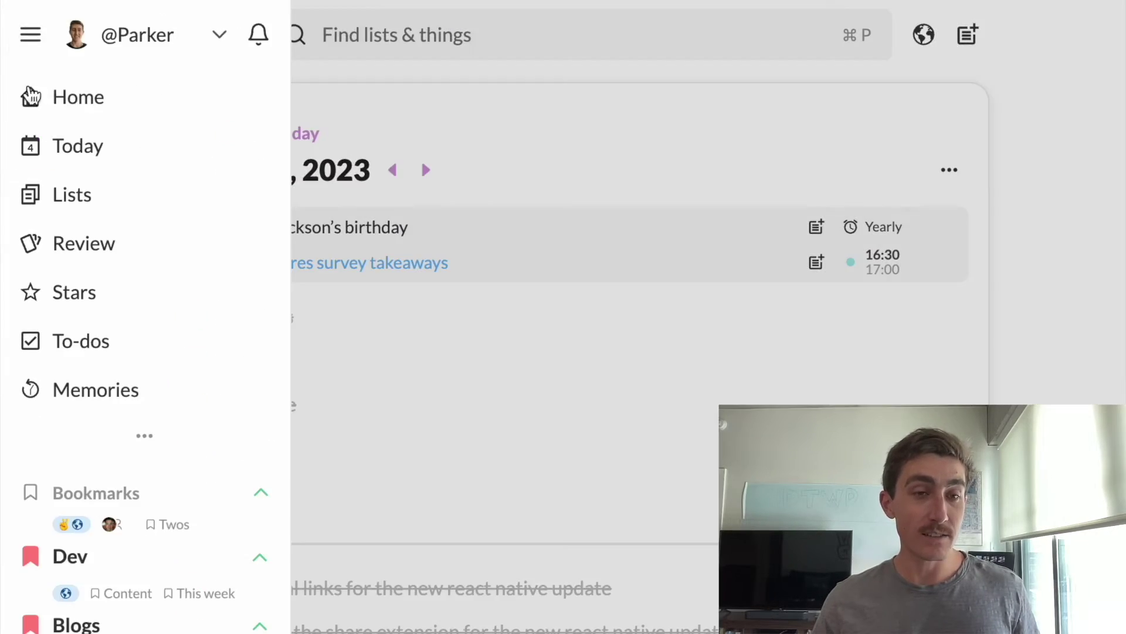
scroll(66, 235, down, 5)
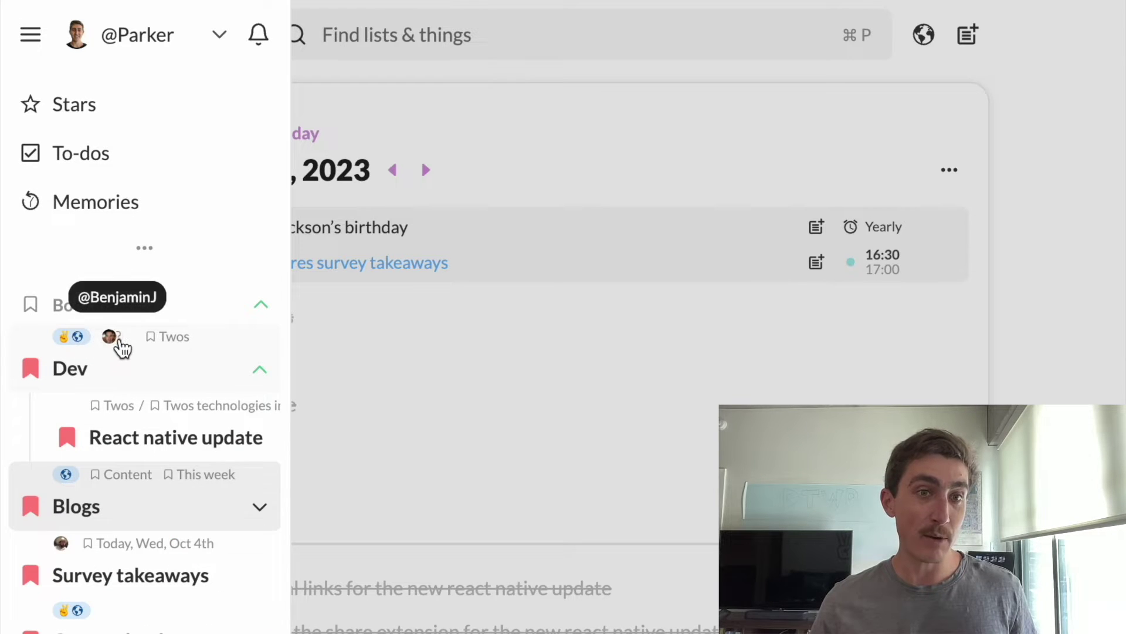
scroll(118, 346, down, 3)
scroll(126, 472, down, 1)
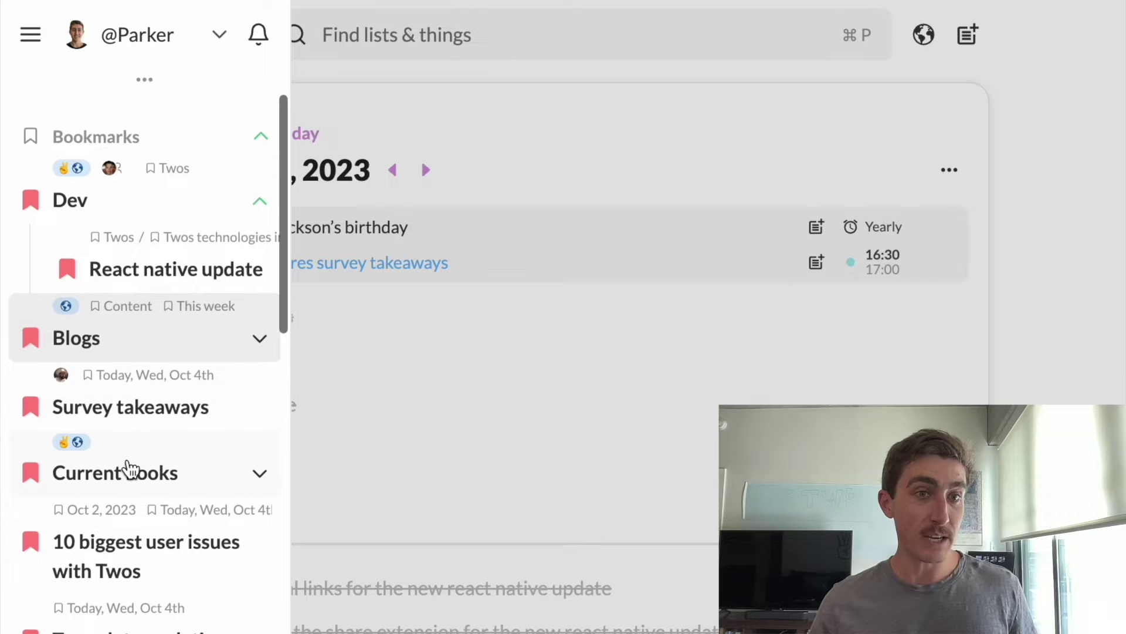
scroll(65, 389, down, 2)
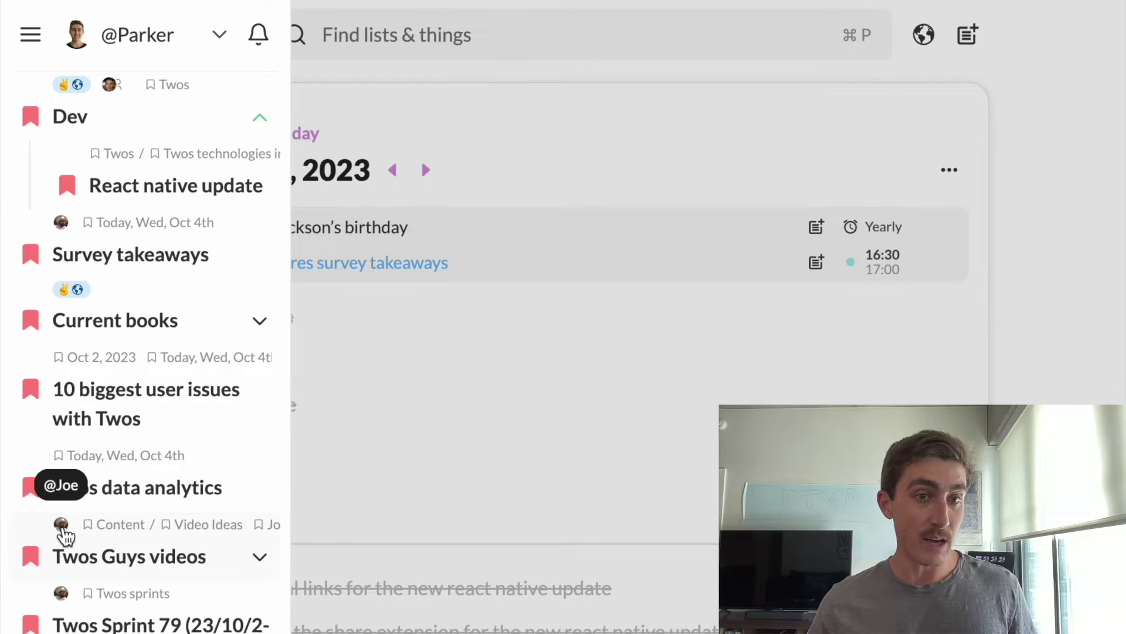
scroll(82, 625, down, 1)
scroll(118, 621, down, 1)
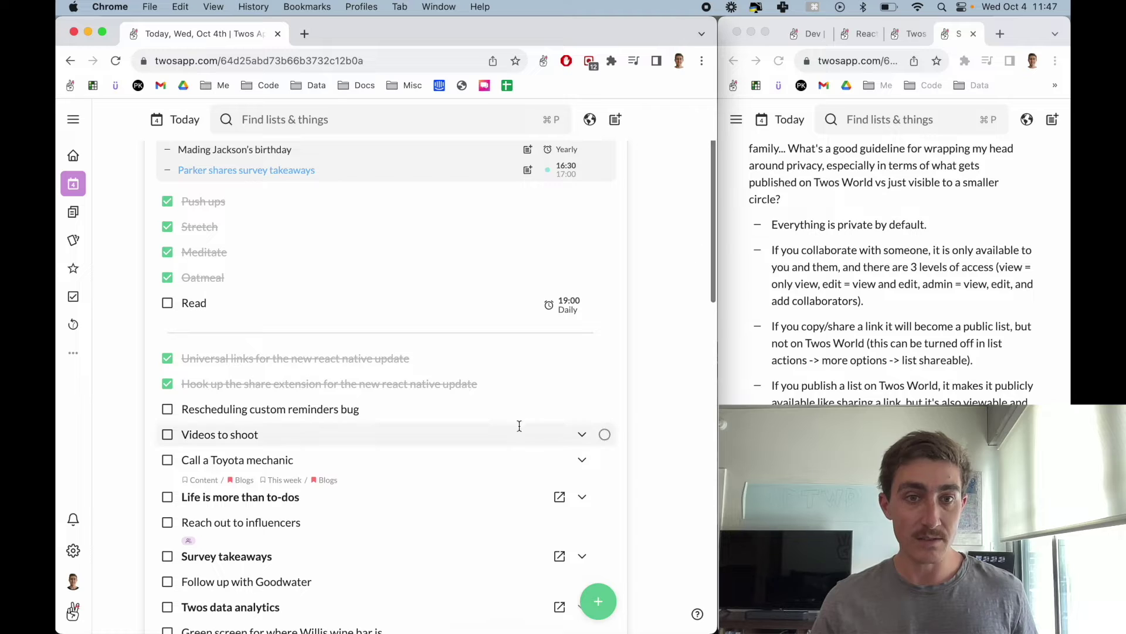
click(581, 435)
scroll(582, 443, down, 1)
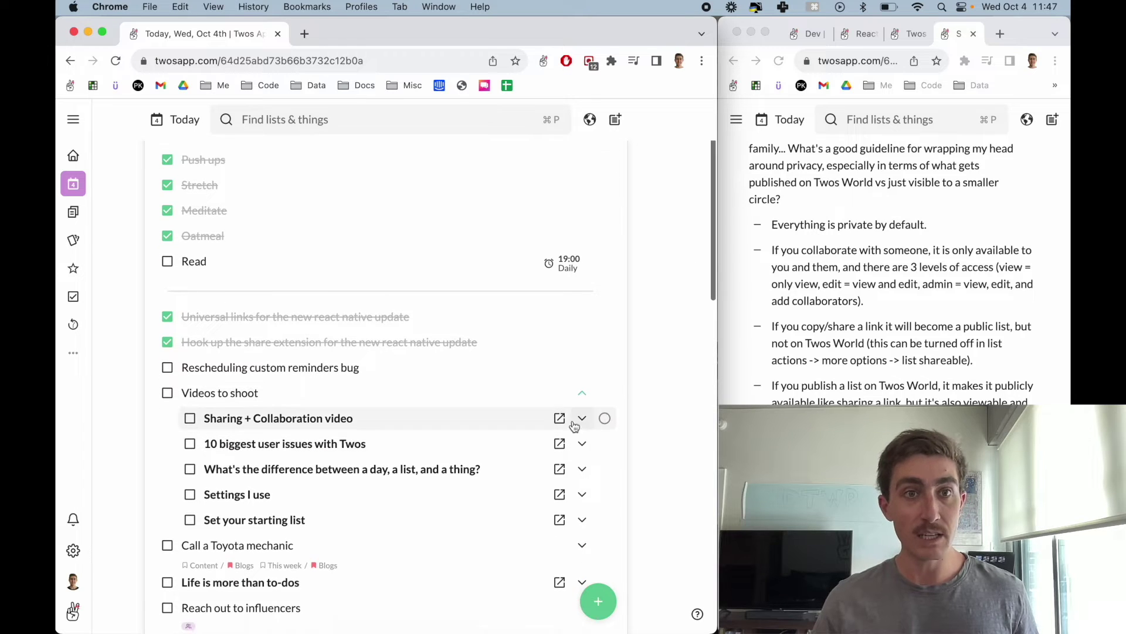
click(559, 423)
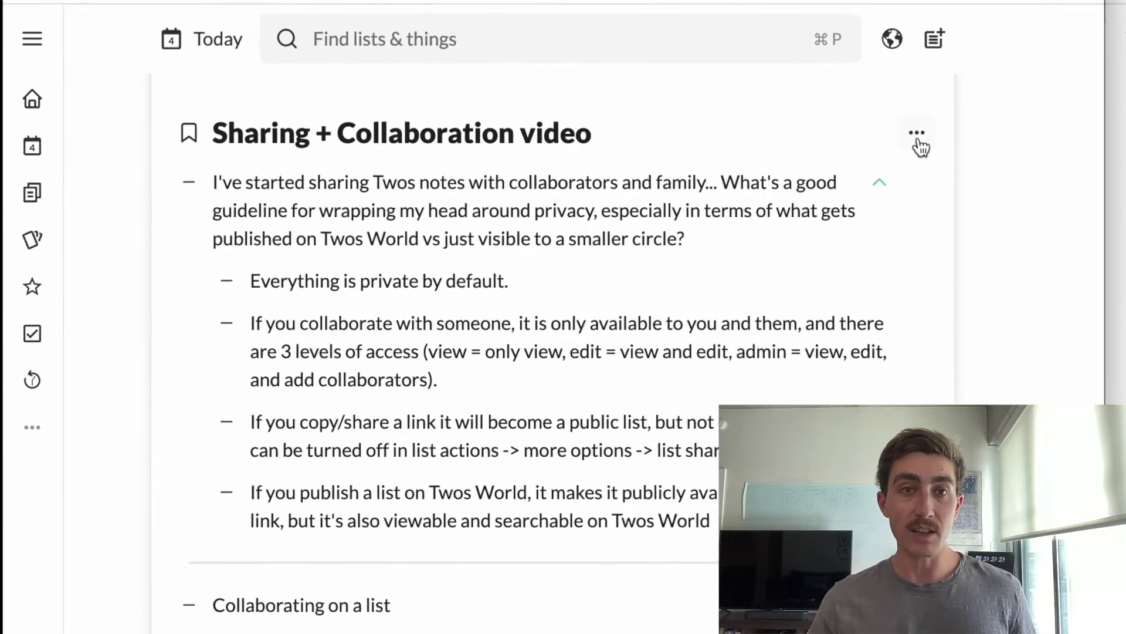
Add the first suggested person as a collaborator with Admin access.
click(917, 140)
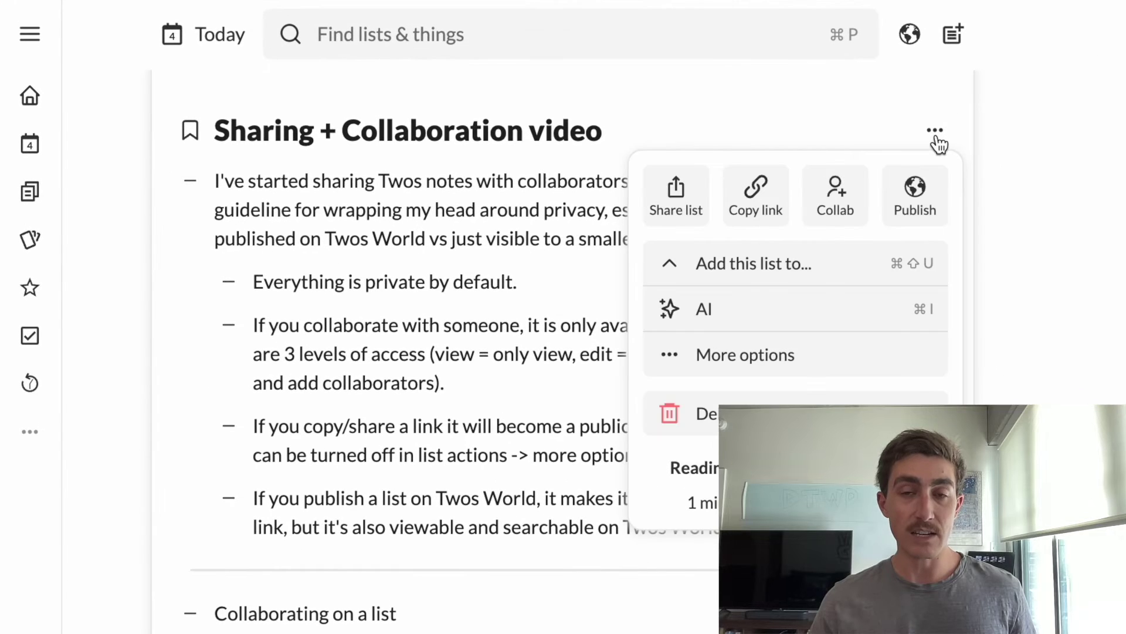
click(850, 211)
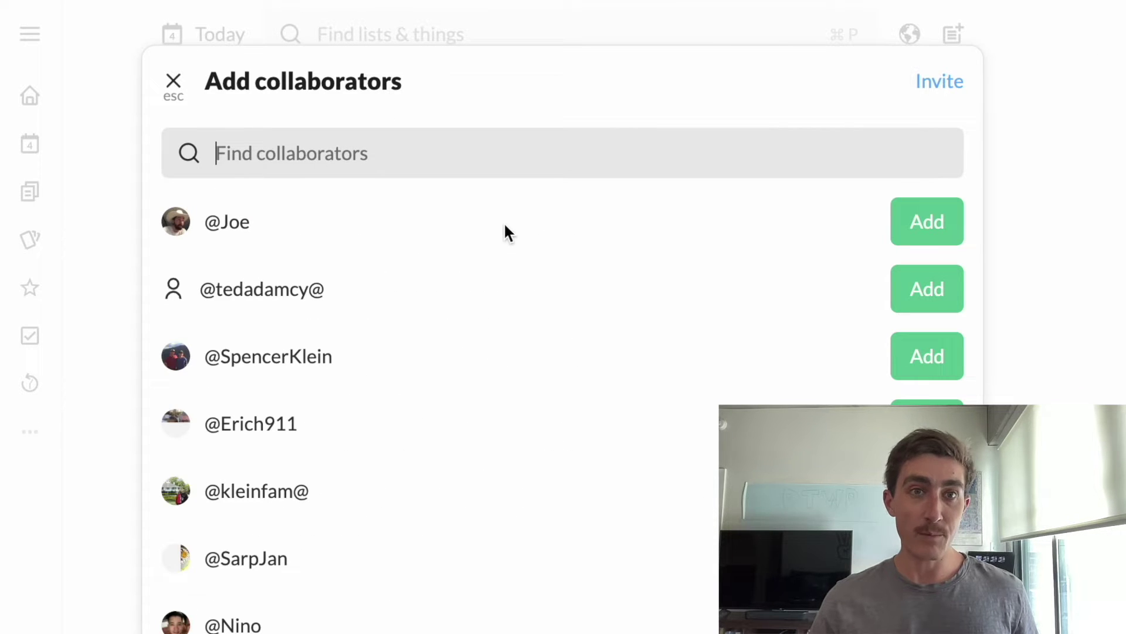
click(898, 224)
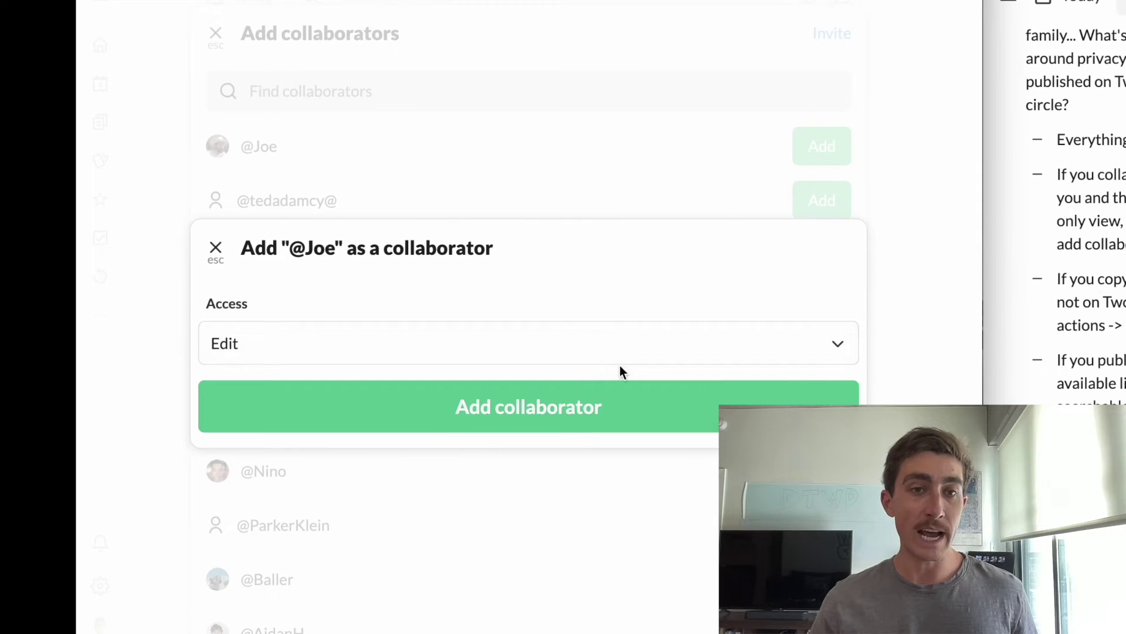
click(515, 356)
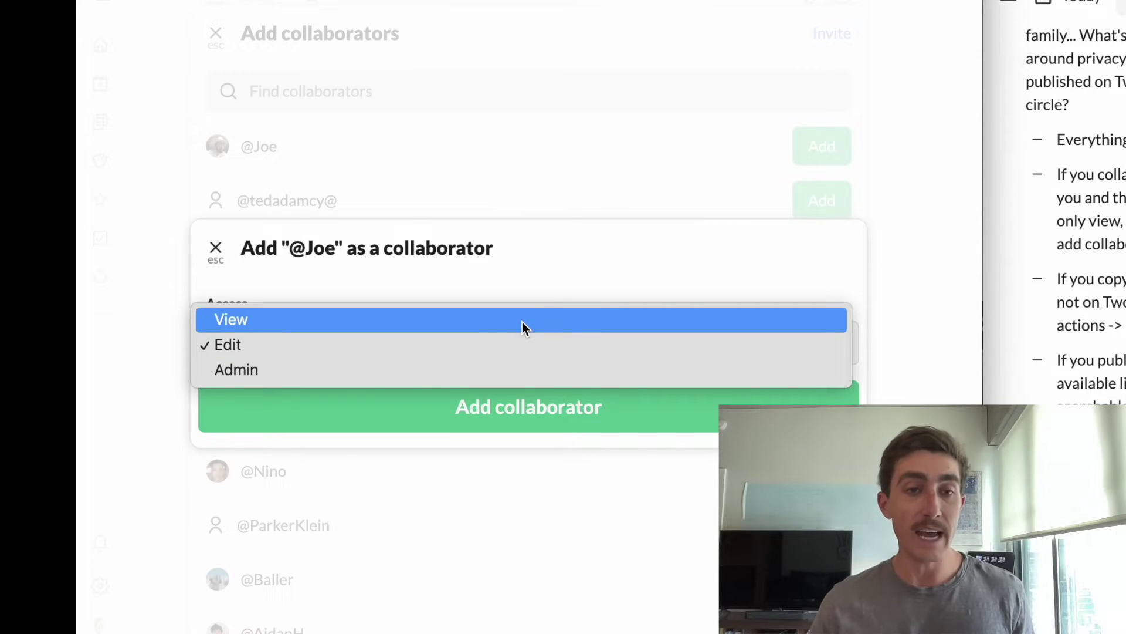
click(522, 321)
click(531, 346)
click(547, 392)
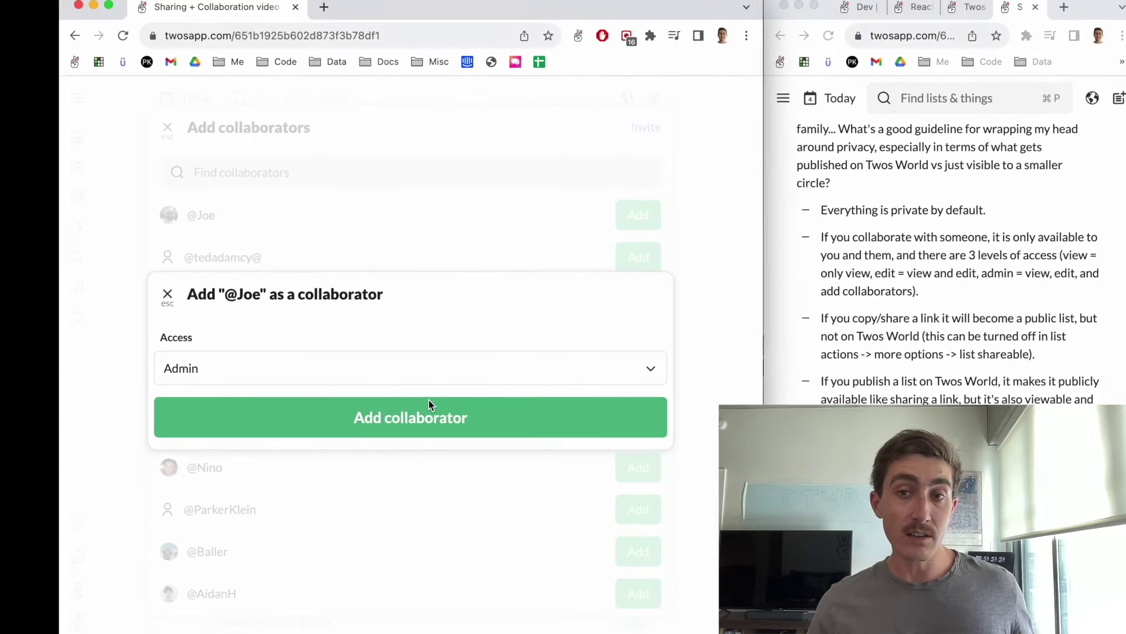
click(428, 402)
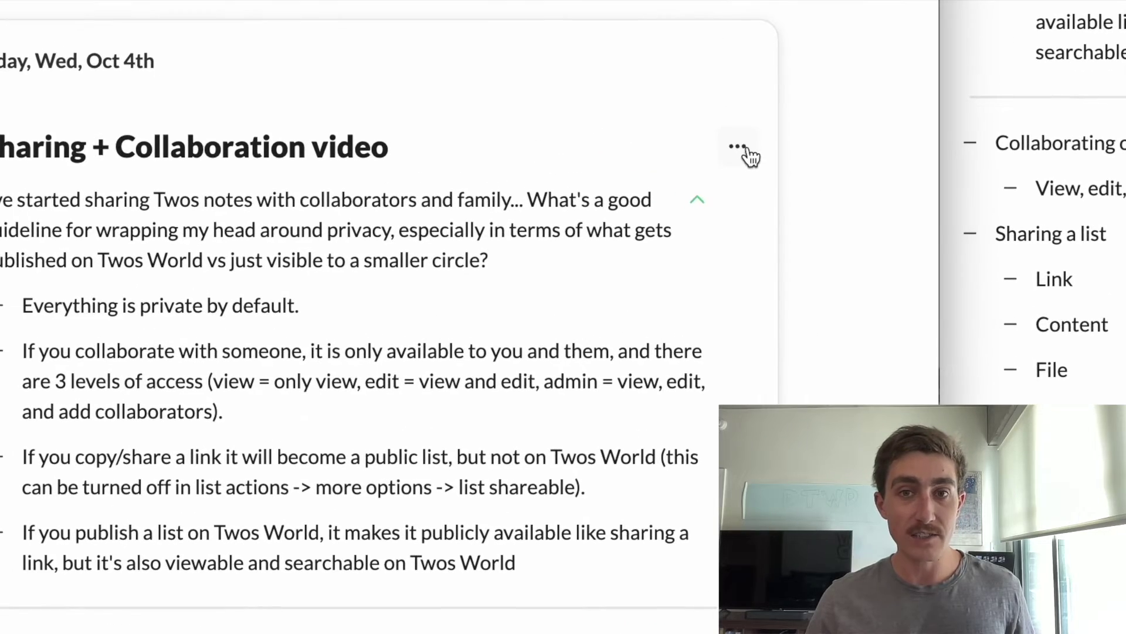
click(748, 152)
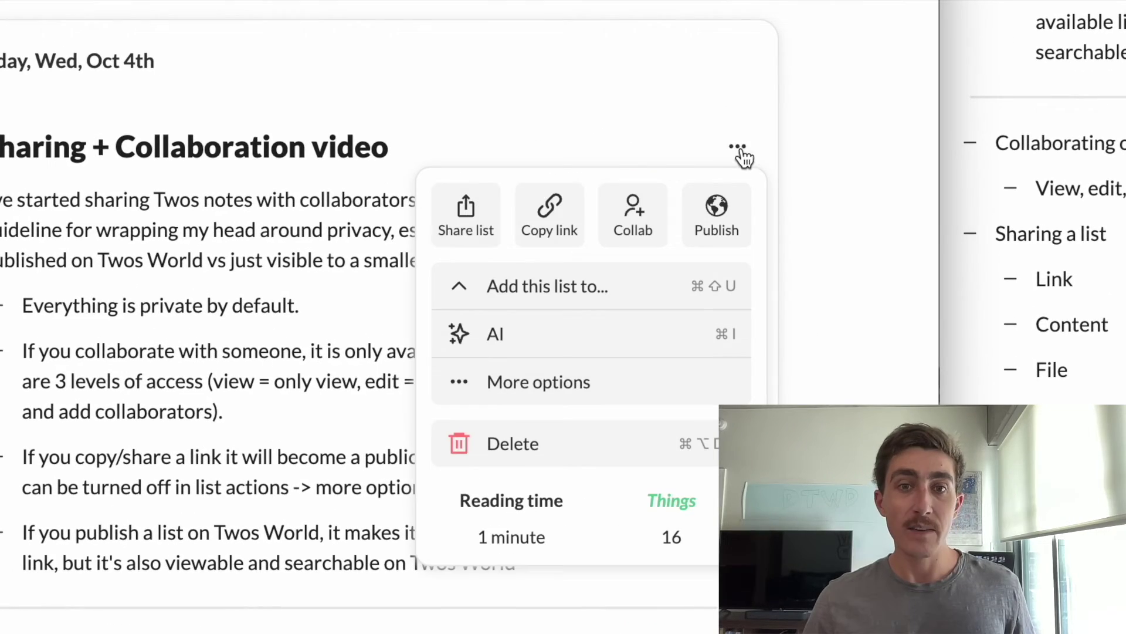
Make the list shareable by link from the Share Link tab and copy its link.
click(466, 223)
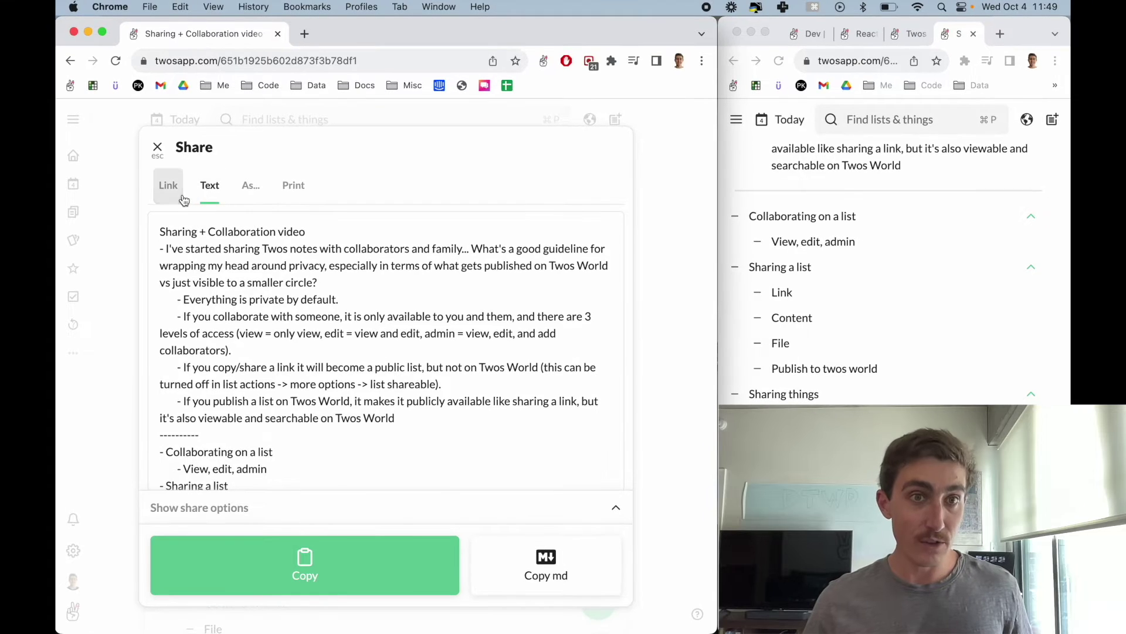
click(170, 186)
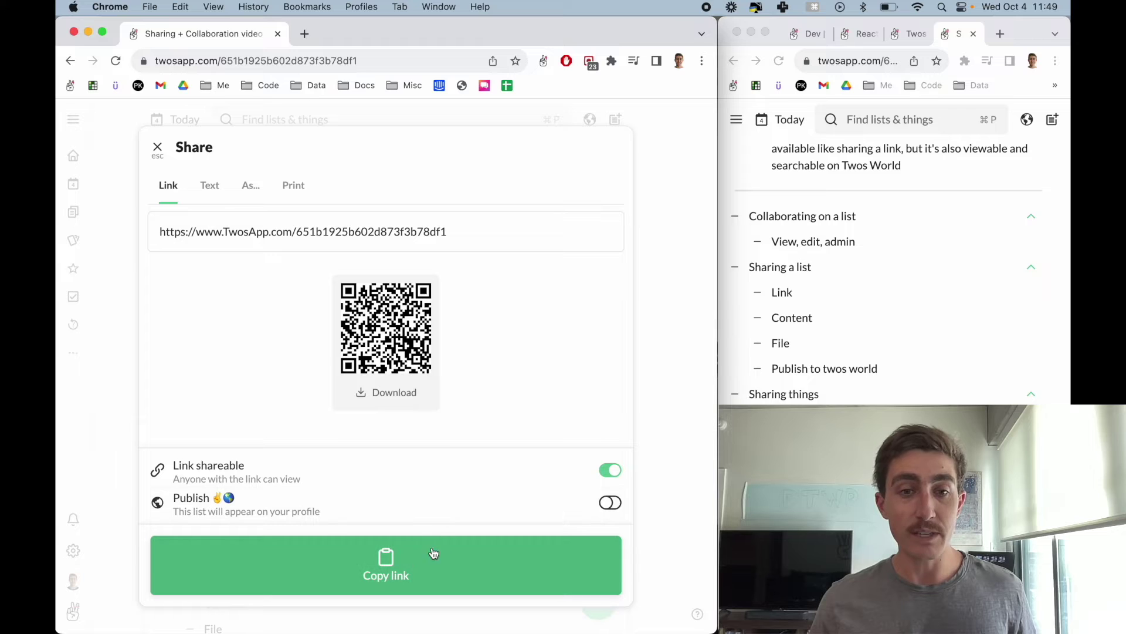
click(424, 567)
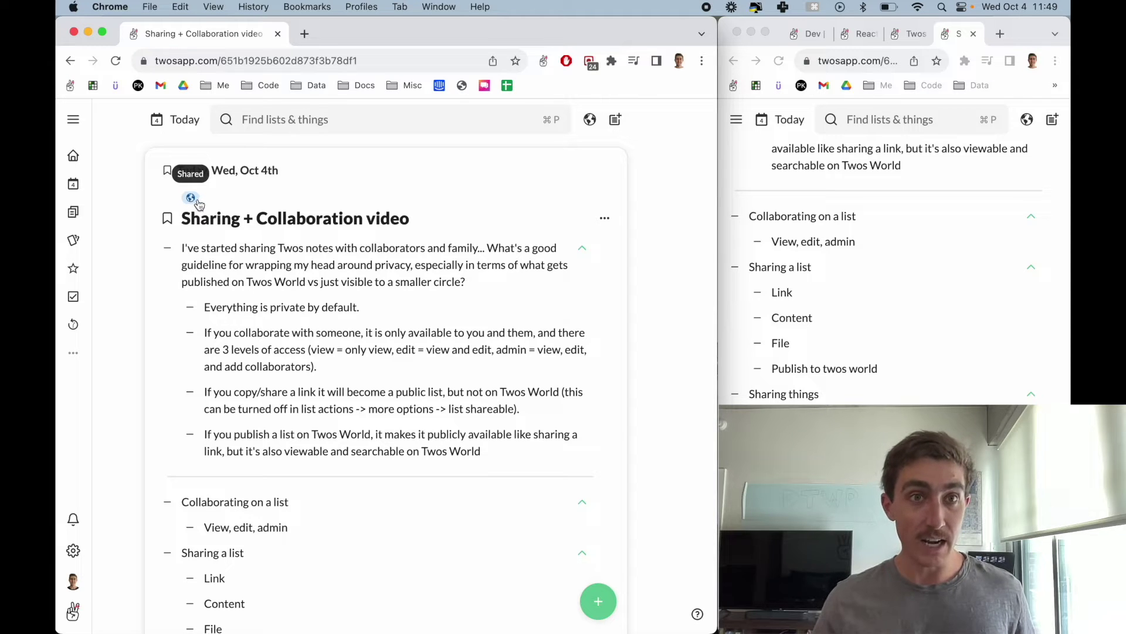
Load the copied list link in an incognito window, check the public page, then close it.
key(super+shift+n)
key(super+v)
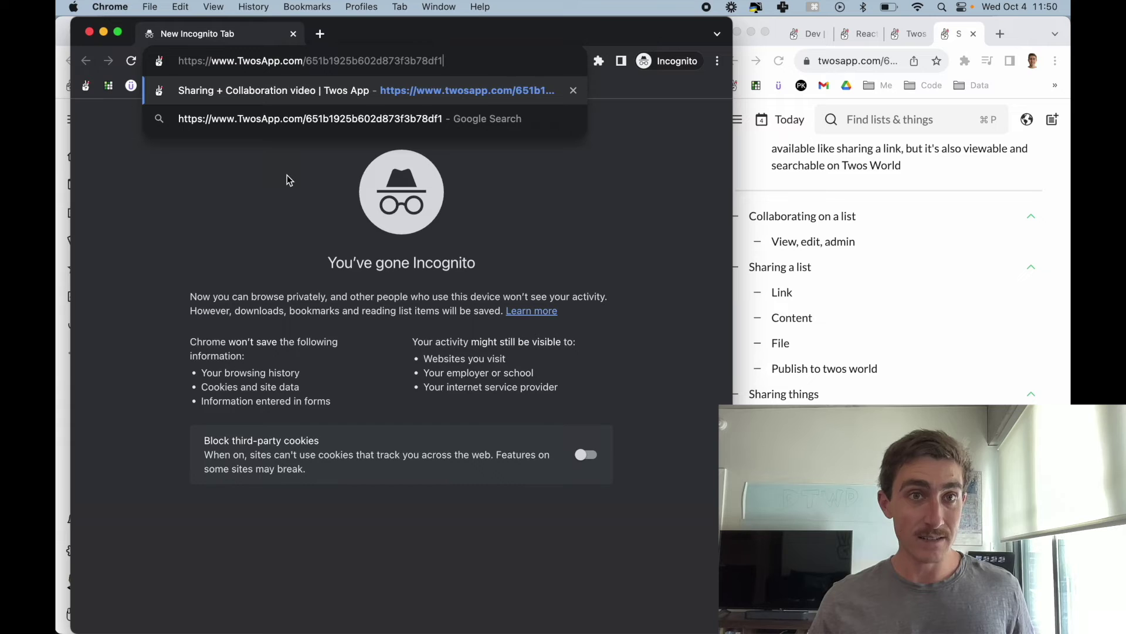
key(Return)
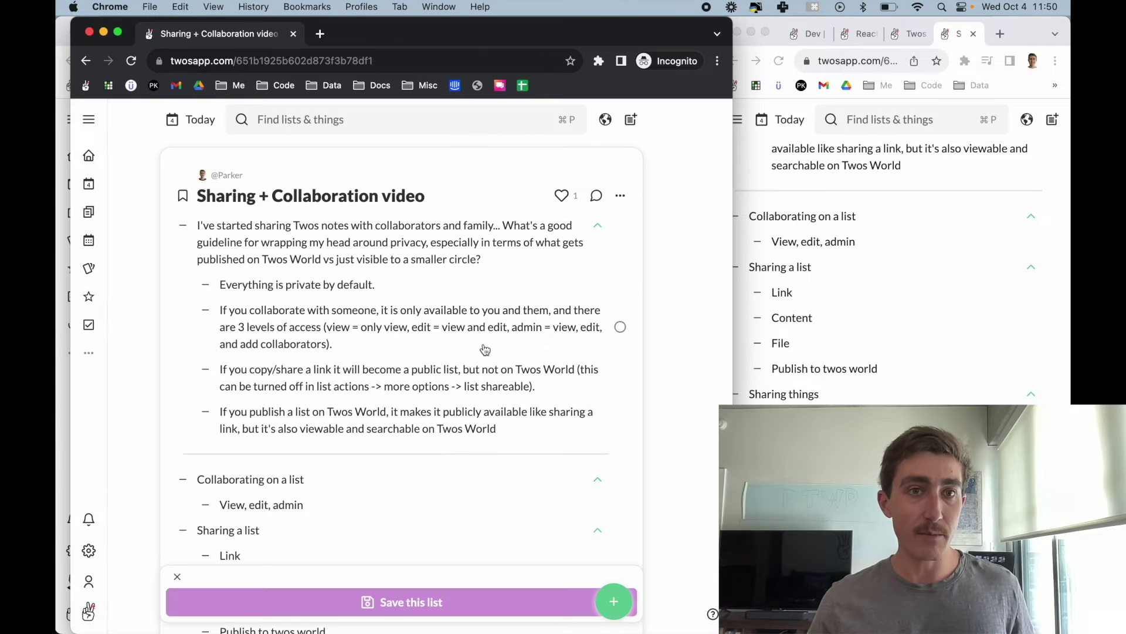
scroll(478, 356, down, 6)
scroll(480, 358, up, 5)
scroll(480, 357, up, 2)
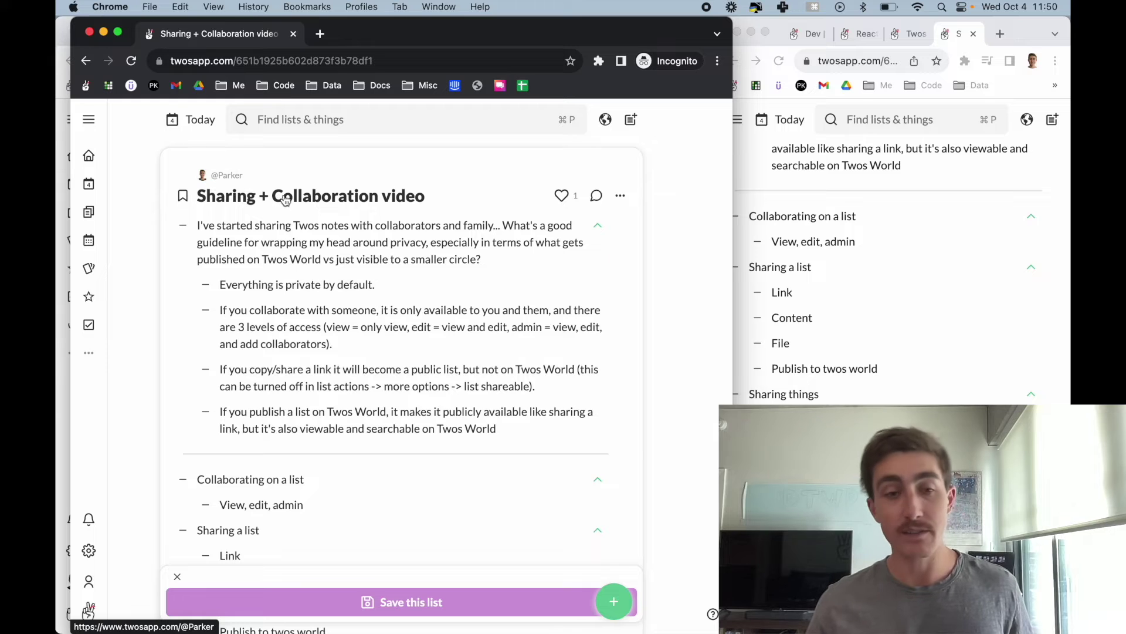
key(super+w)
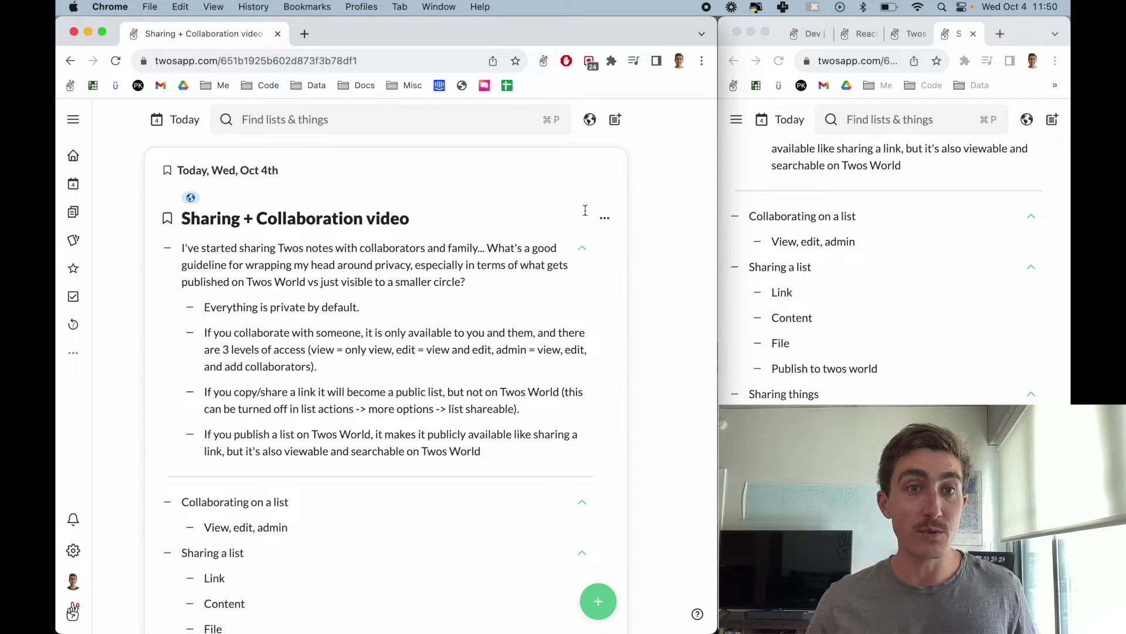
Switch off the Link shareable toggle in the list's More options and close the panel.
click(606, 223)
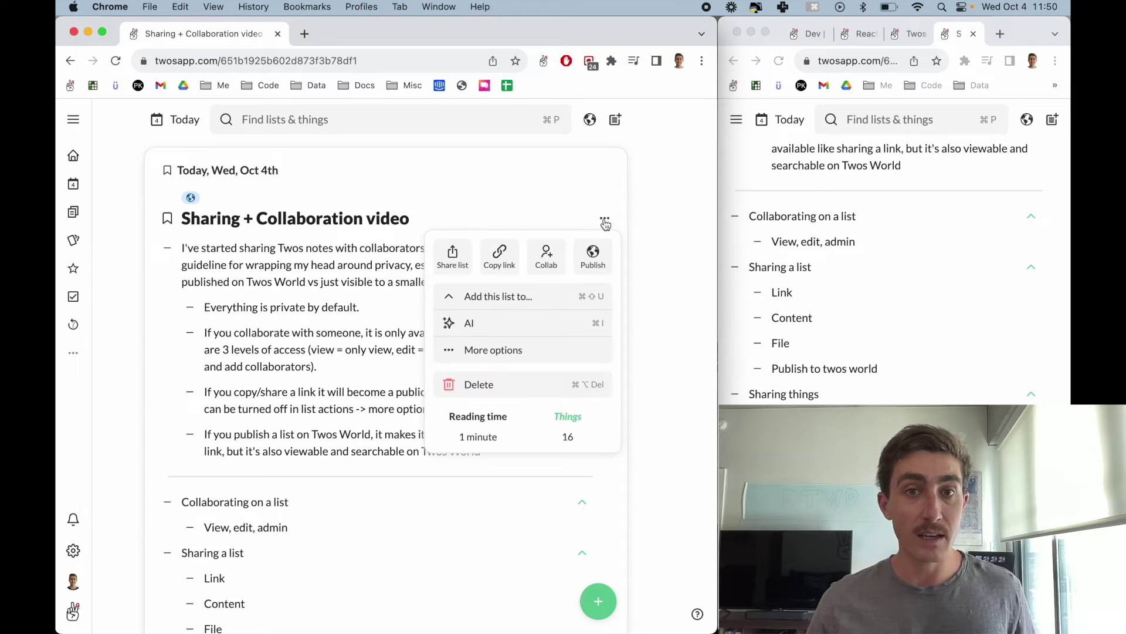
click(568, 351)
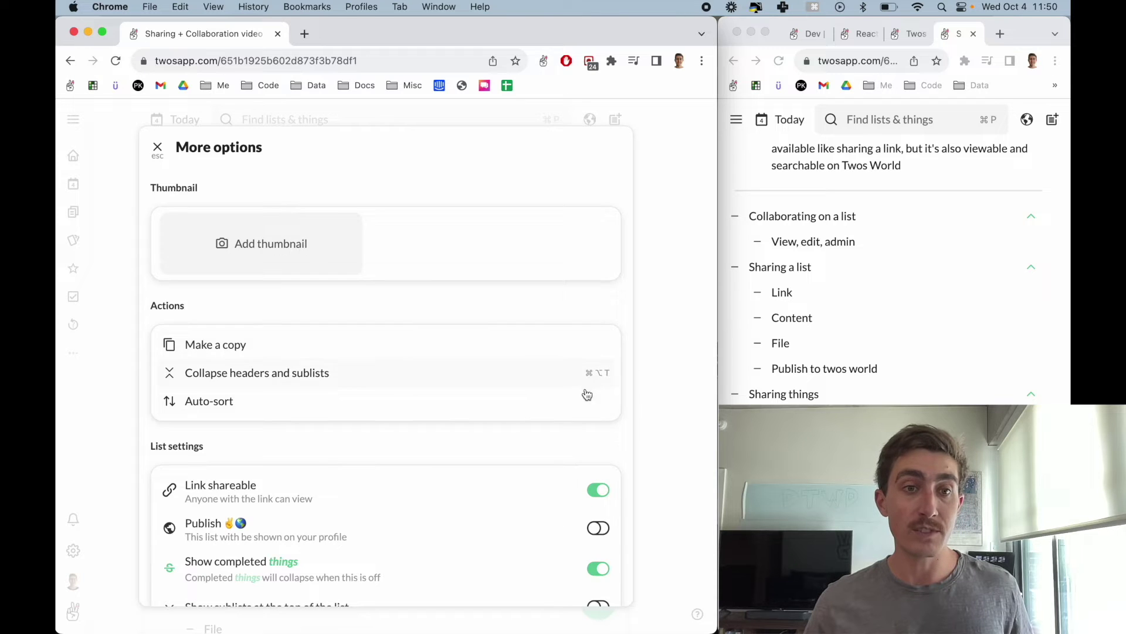
scroll(584, 390, down, 3)
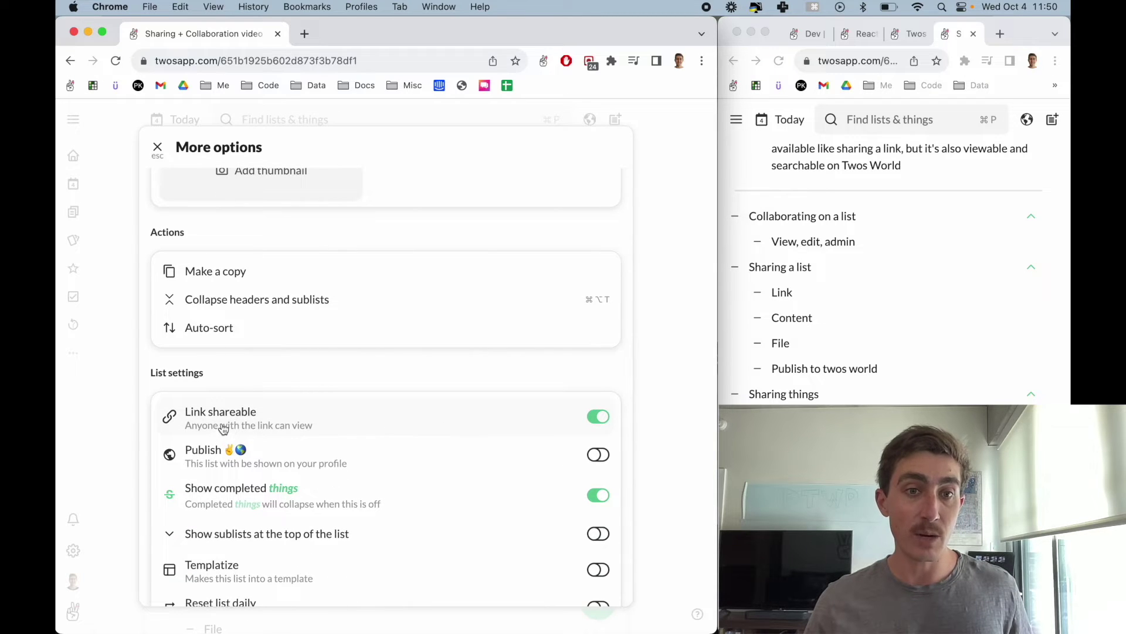
scroll(223, 430, down, 1)
click(596, 391)
click(157, 146)
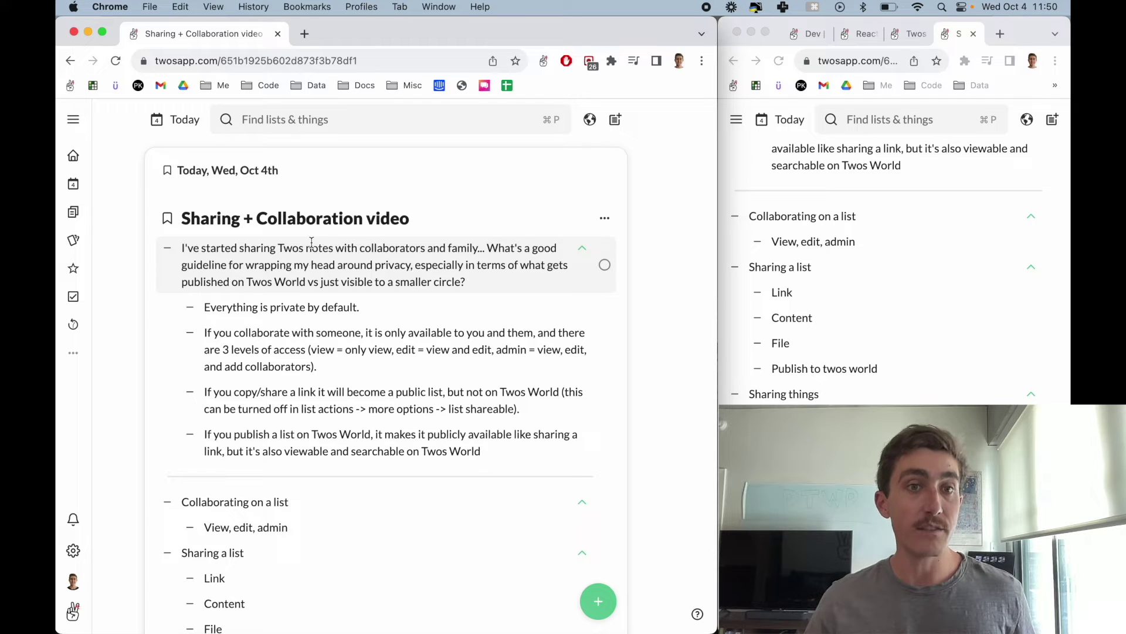
Share the list as plain text without its name or dashes, with blank lines between things.
click(605, 218)
click(462, 269)
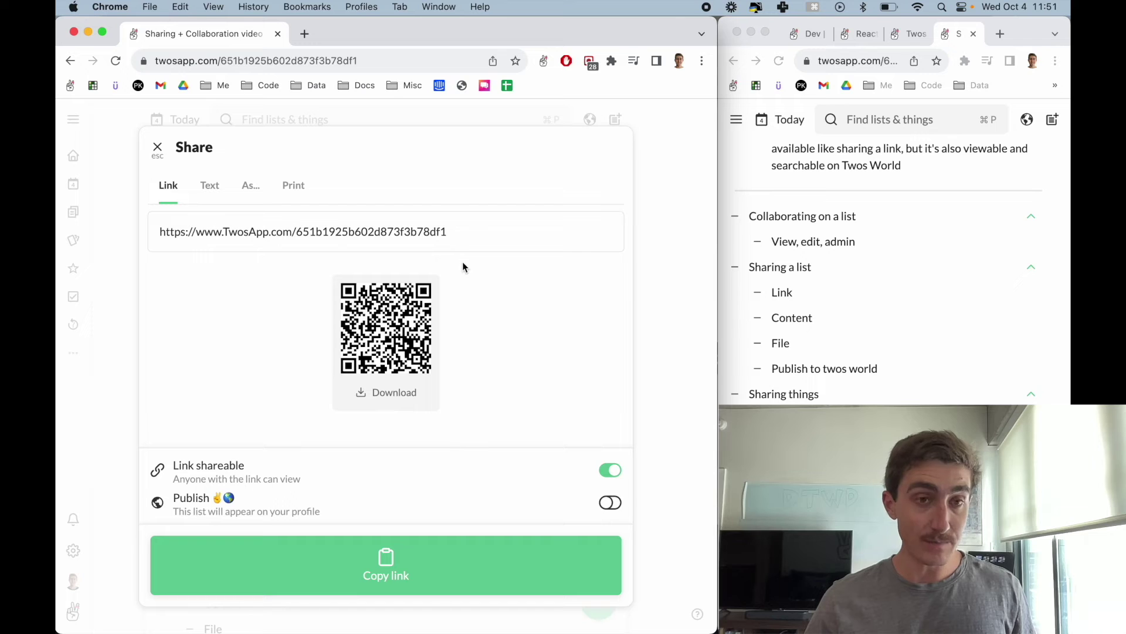
click(209, 187)
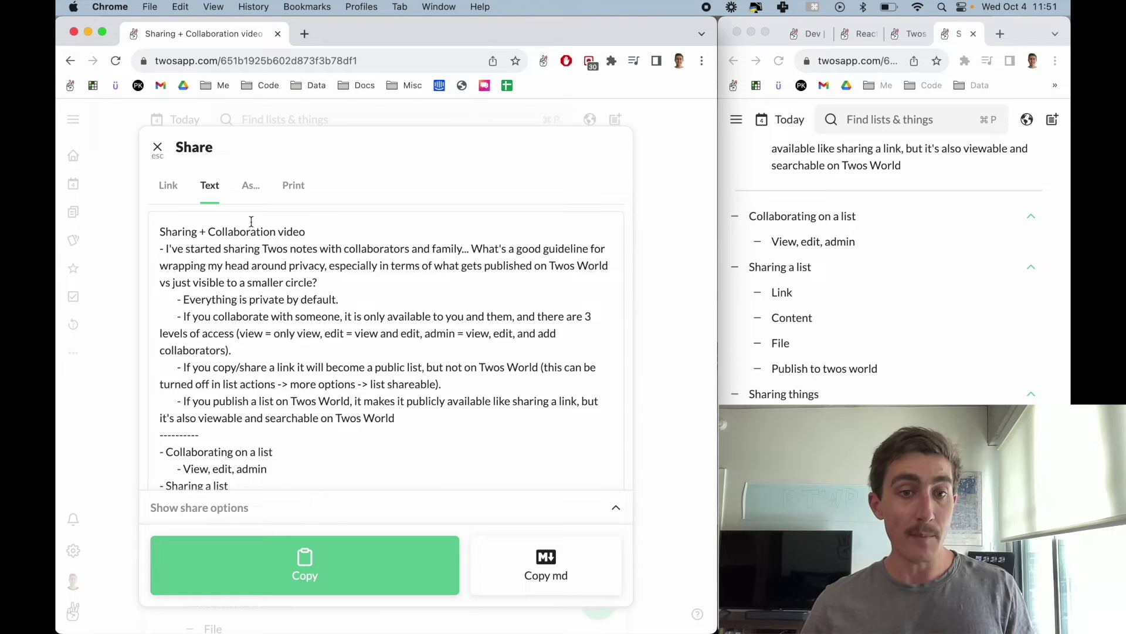
click(305, 499)
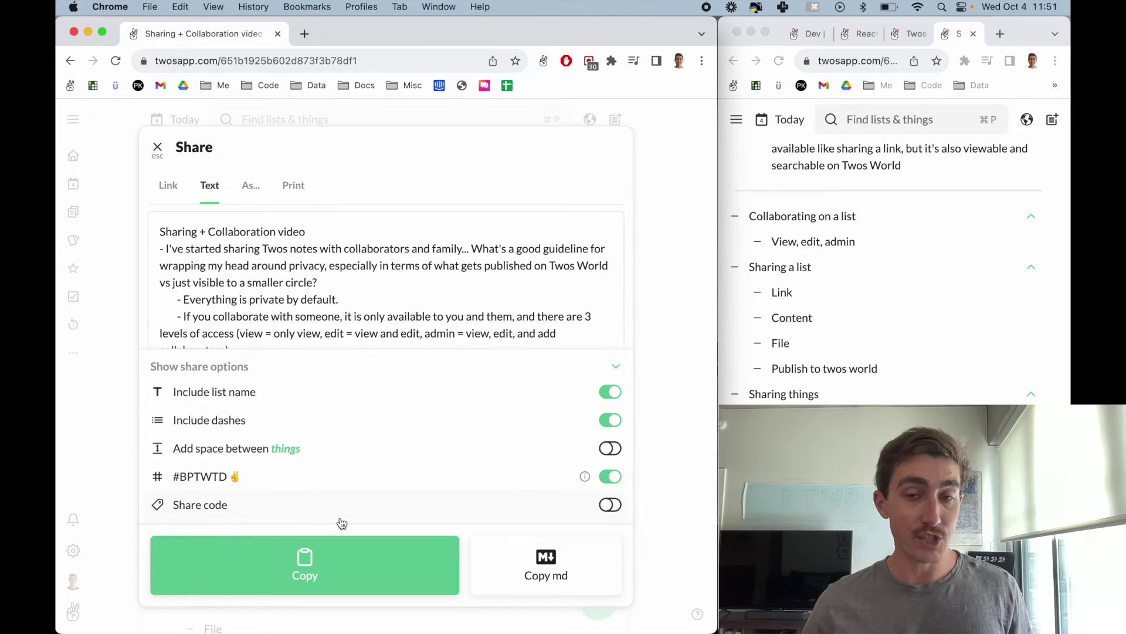
click(383, 394)
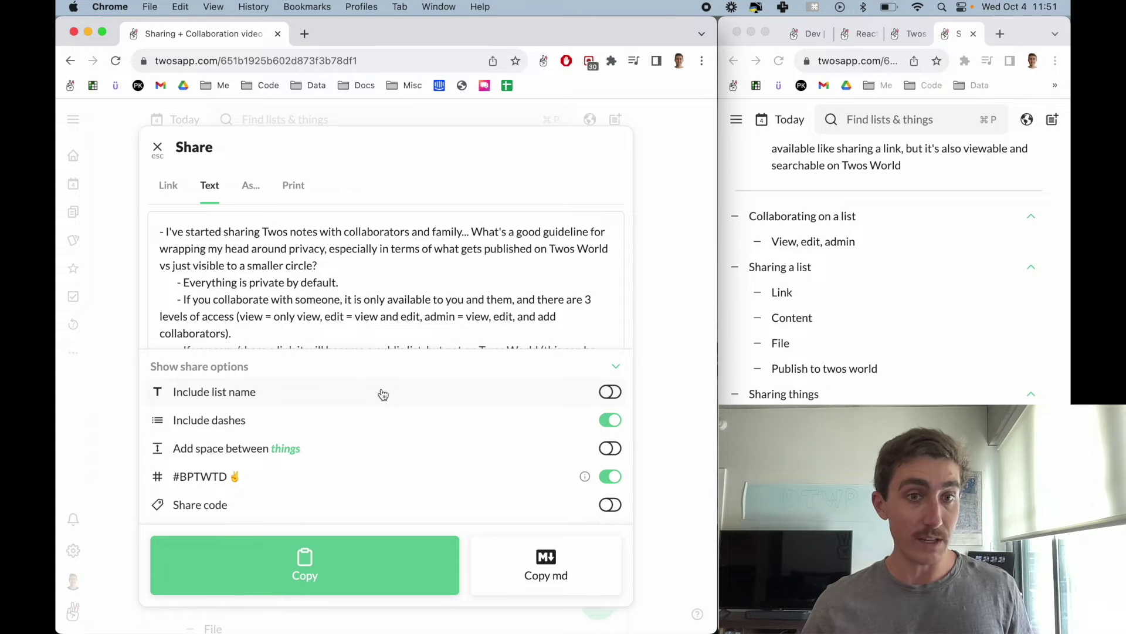
click(393, 419)
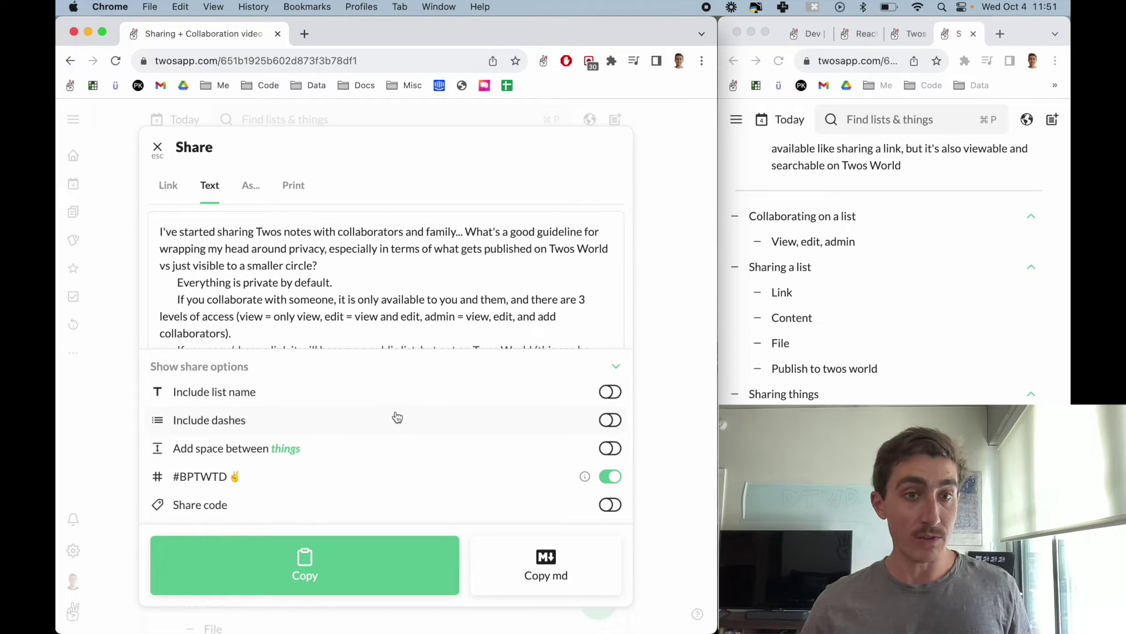
click(423, 450)
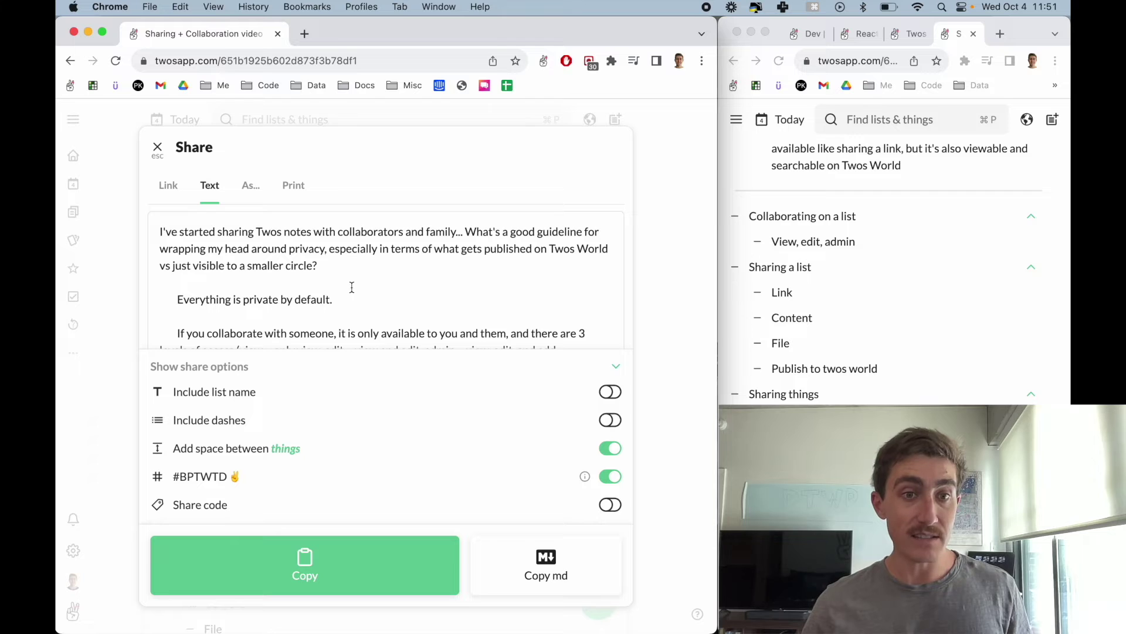
scroll(357, 300, down, 5)
scroll(364, 317, up, 5)
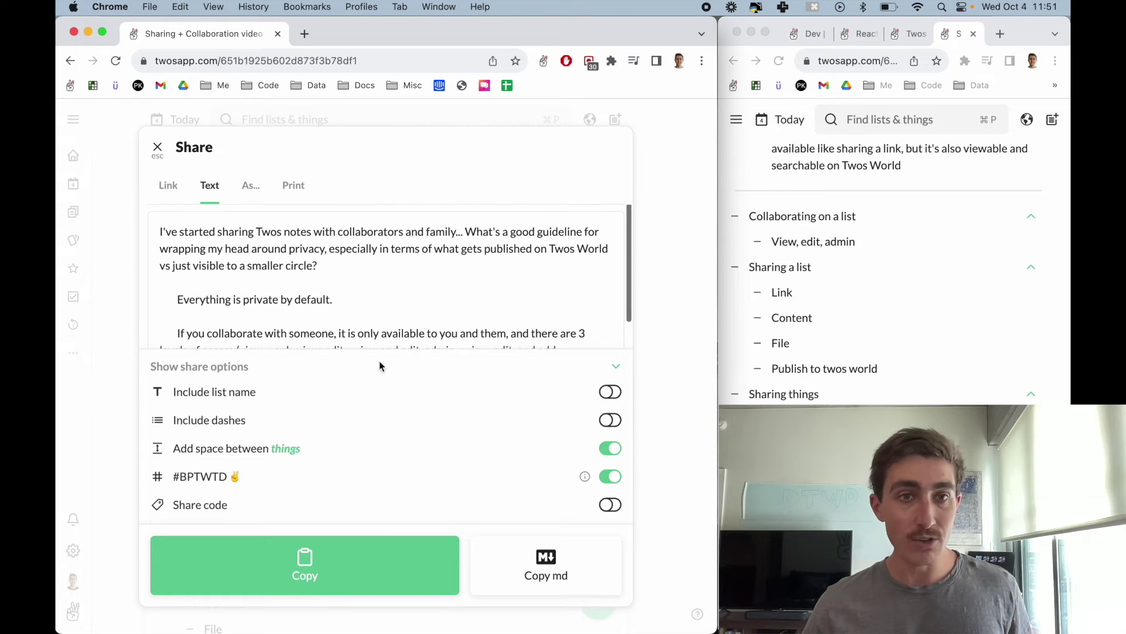
click(392, 367)
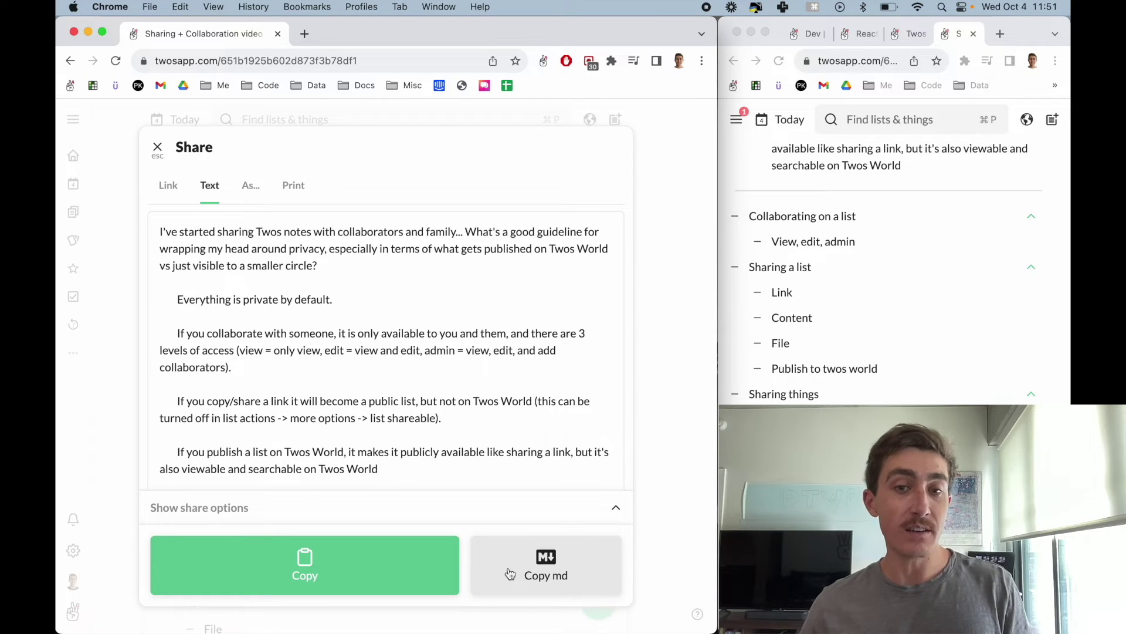
Review the As... export formats and the list's print preview, then dismiss printing.
click(250, 190)
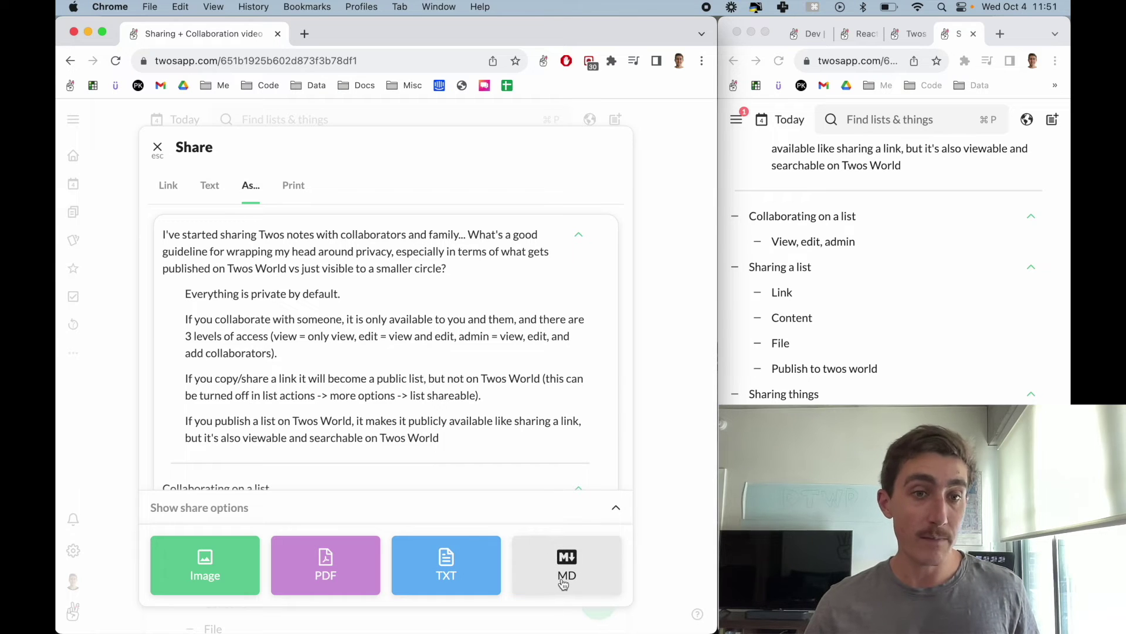
click(293, 185)
click(358, 556)
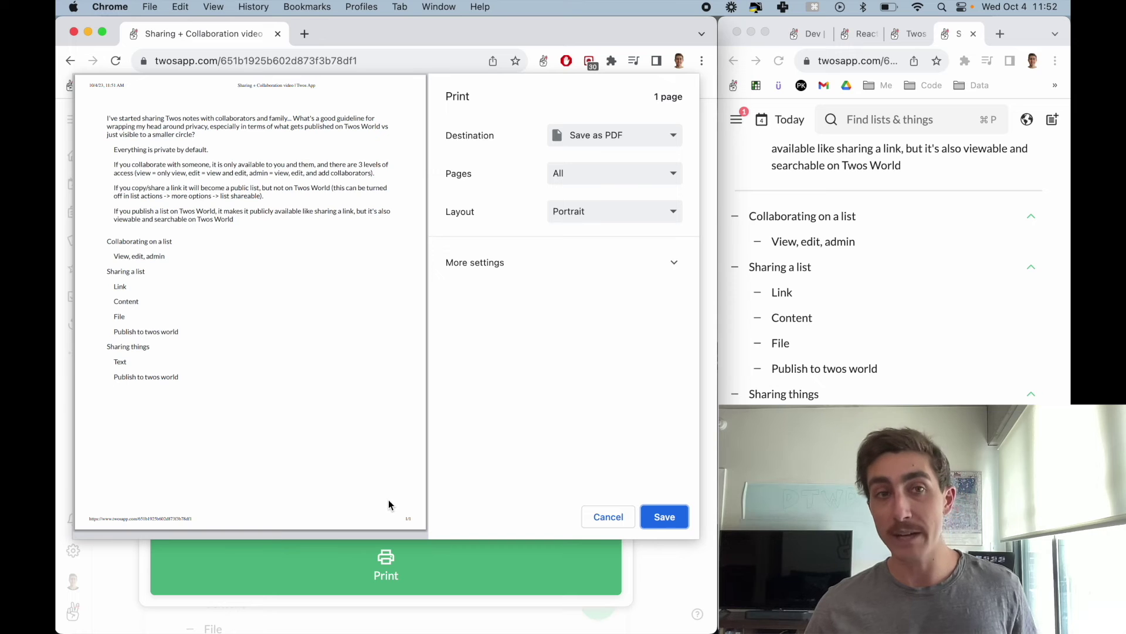
key(Escape)
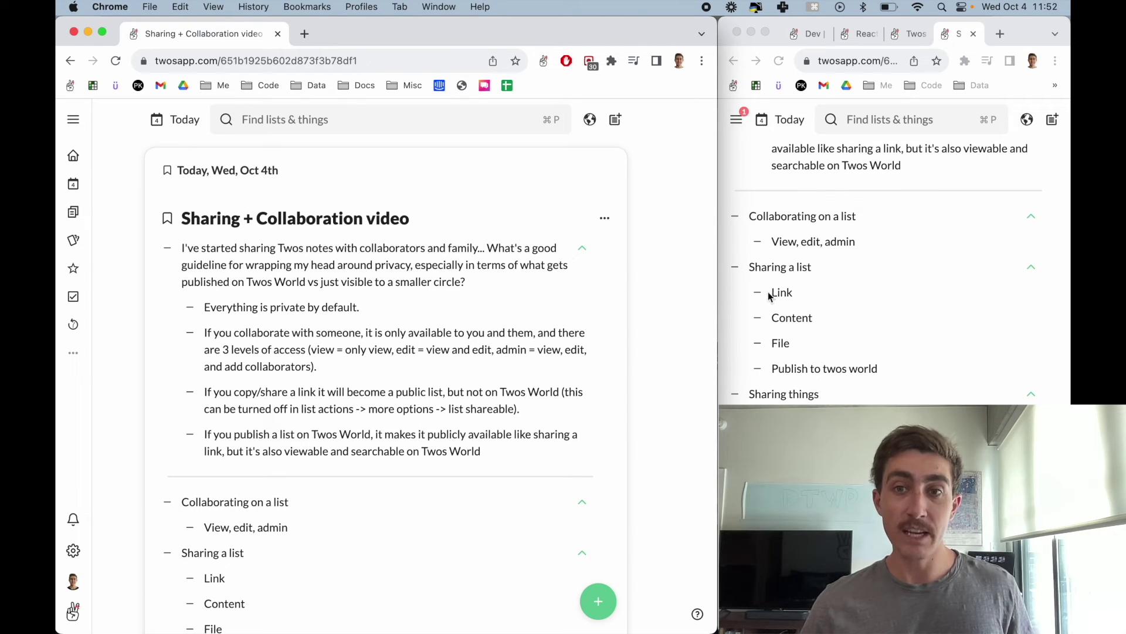
click(812, 245)
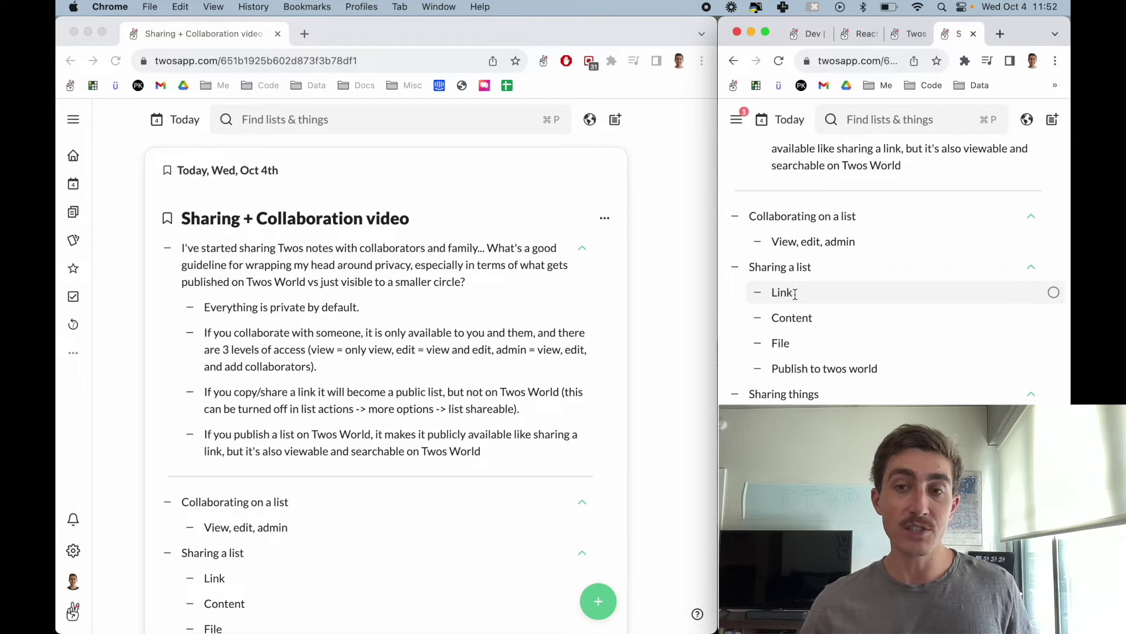
click(667, 245)
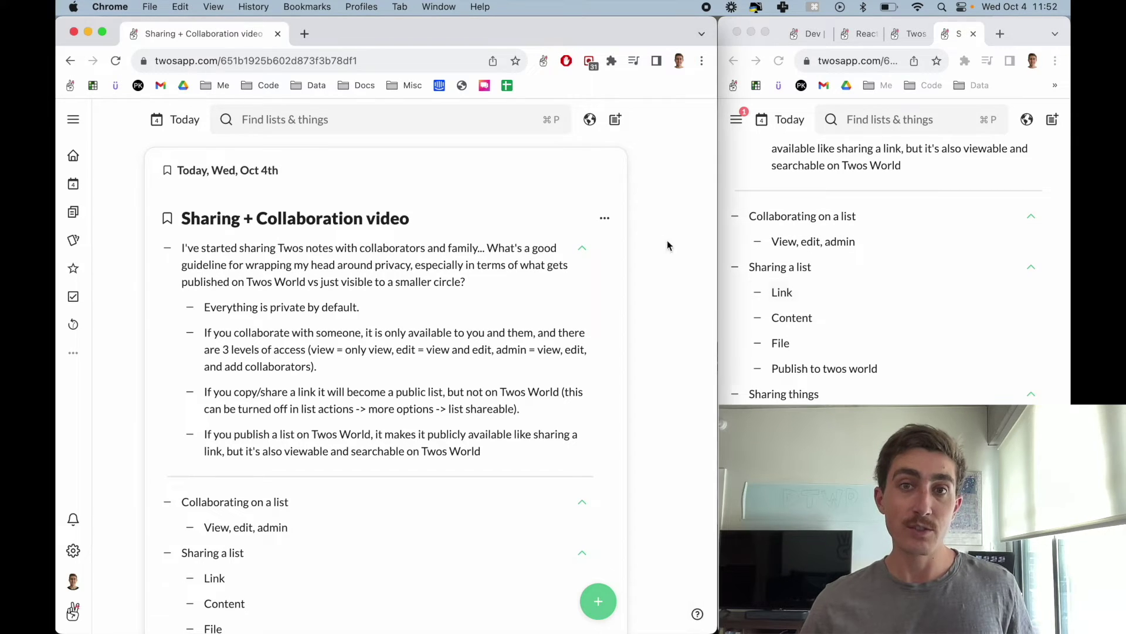
click(591, 125)
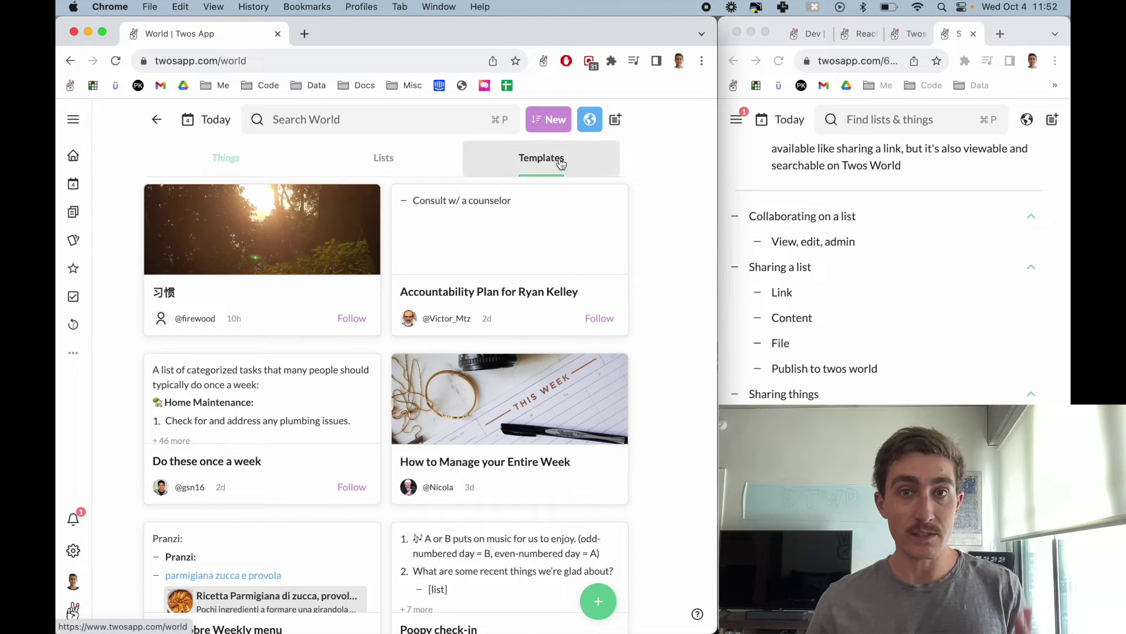
click(383, 165)
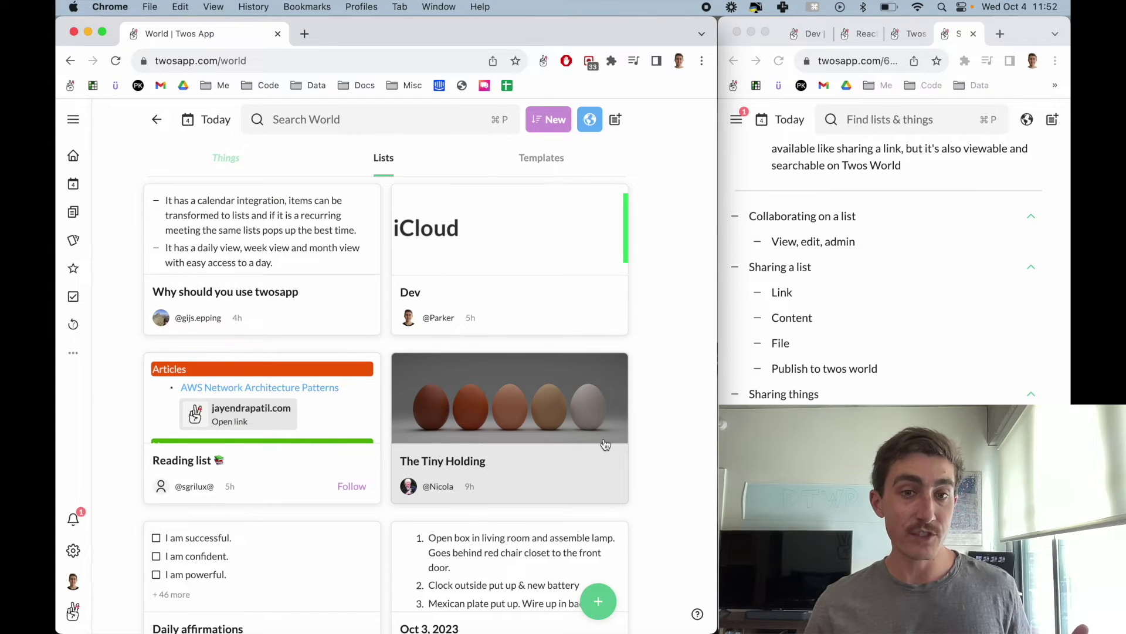
click(237, 157)
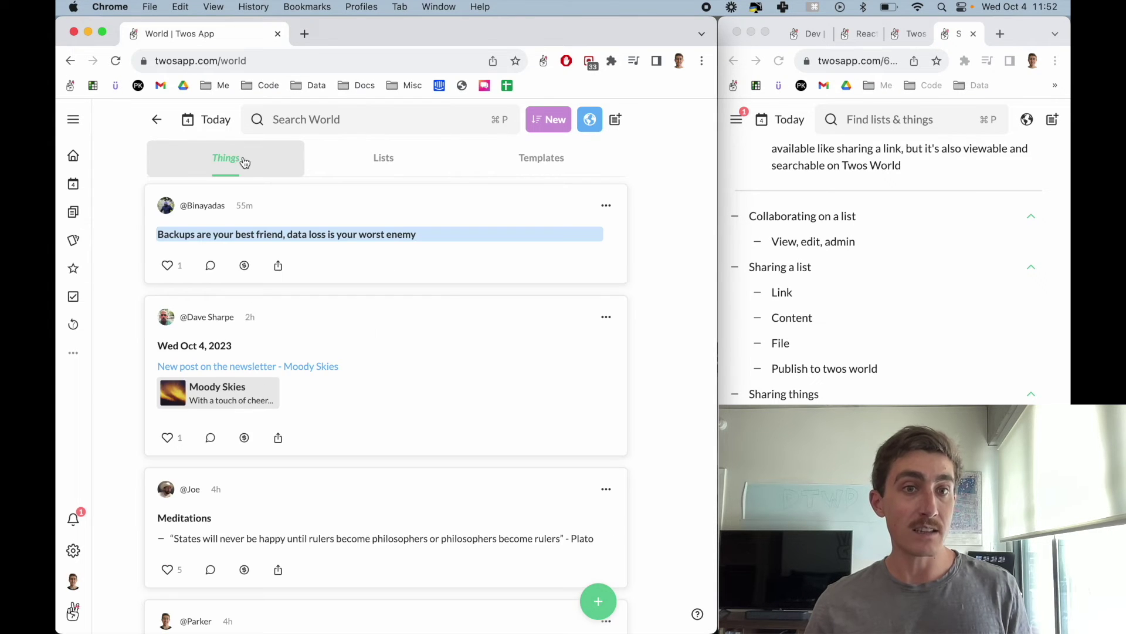
scroll(435, 323, down, 5)
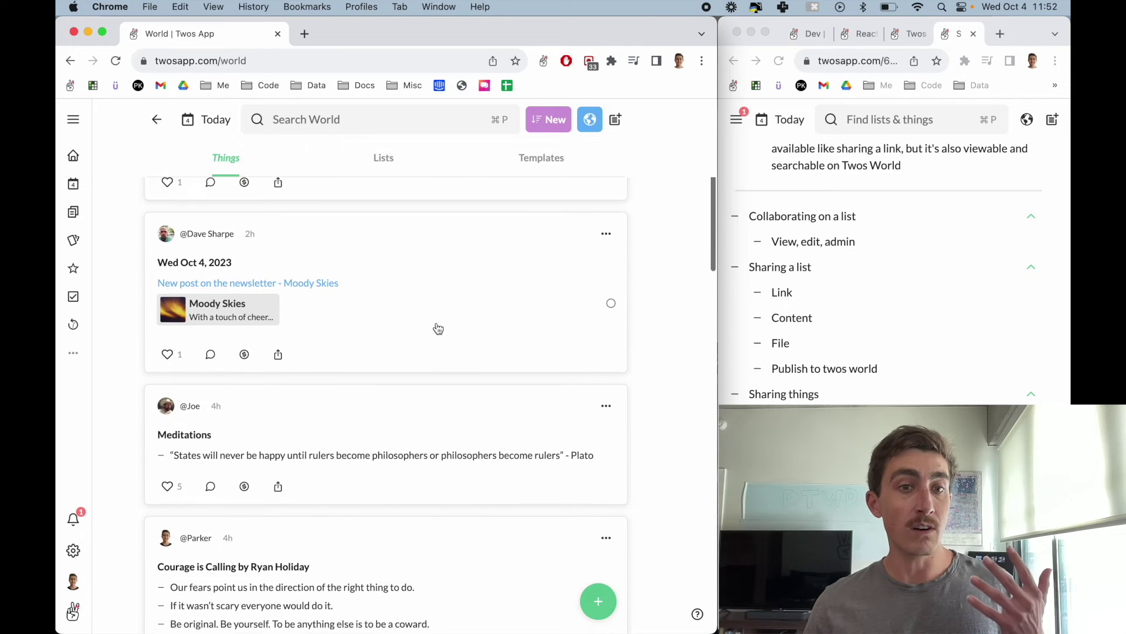
scroll(439, 329, down, 1)
scroll(440, 327, up, 5)
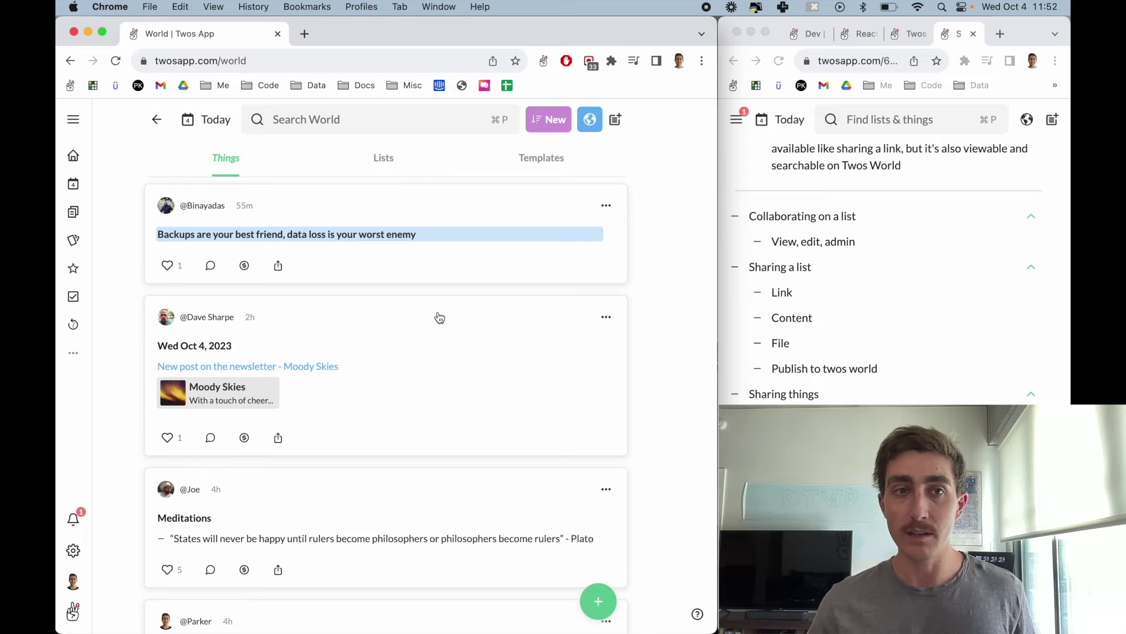
click(155, 119)
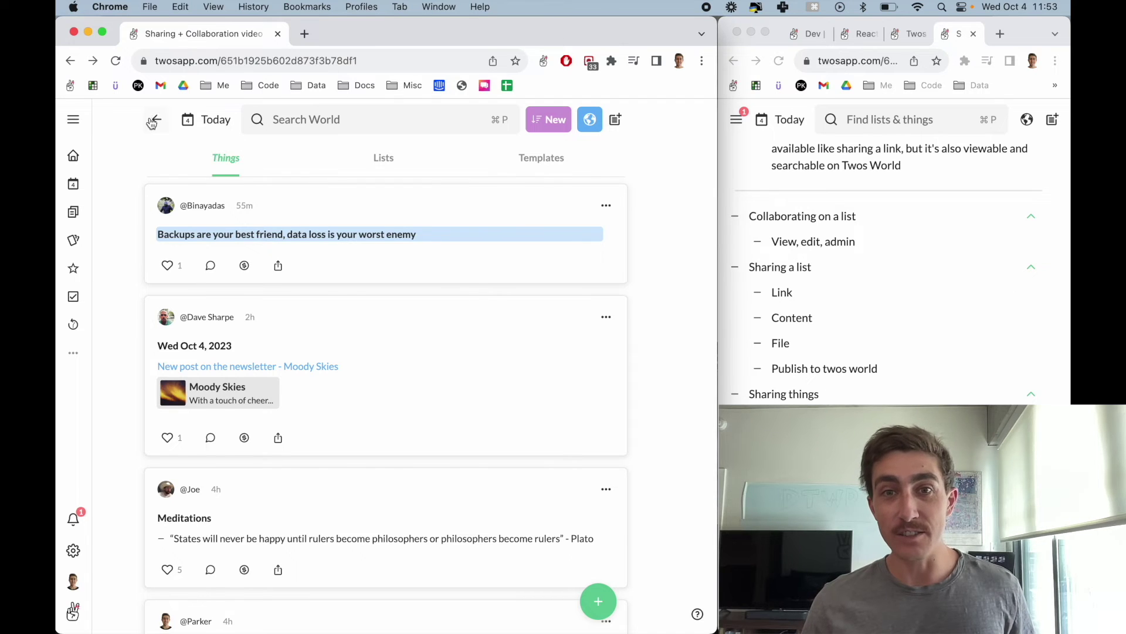
Publish the Sharing + Collaboration video list to Twos World.
click(605, 219)
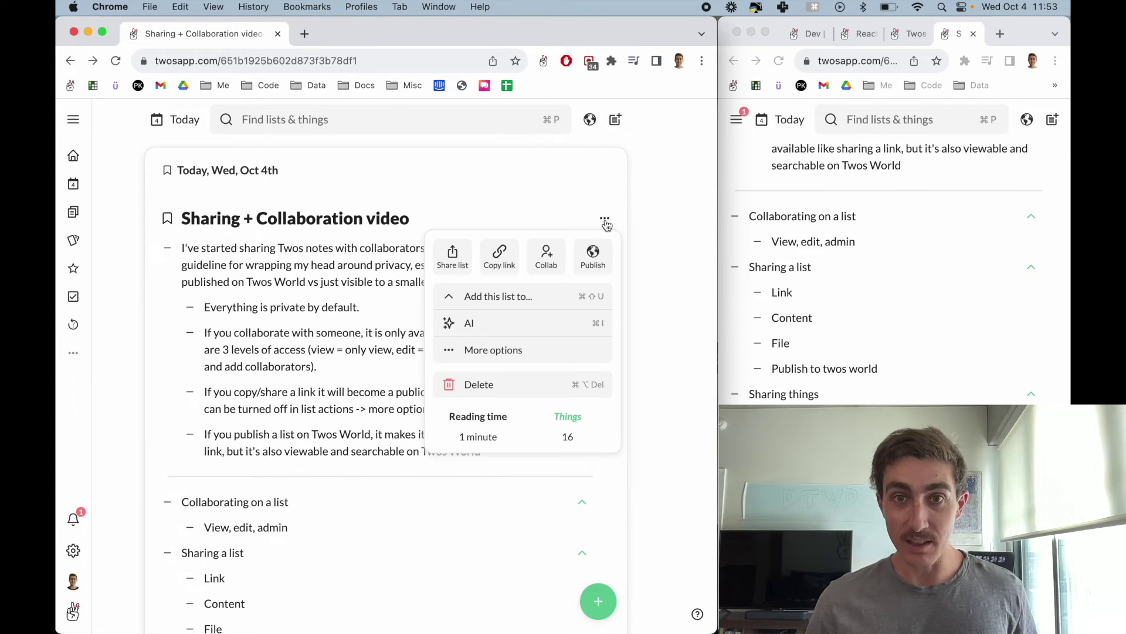
click(594, 256)
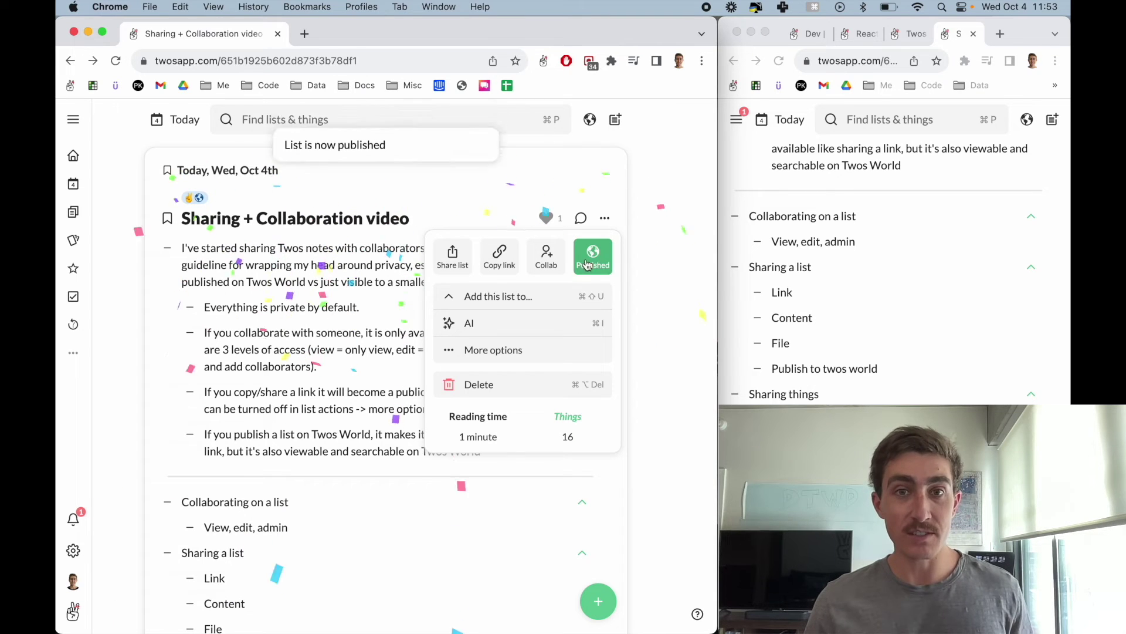
click(603, 222)
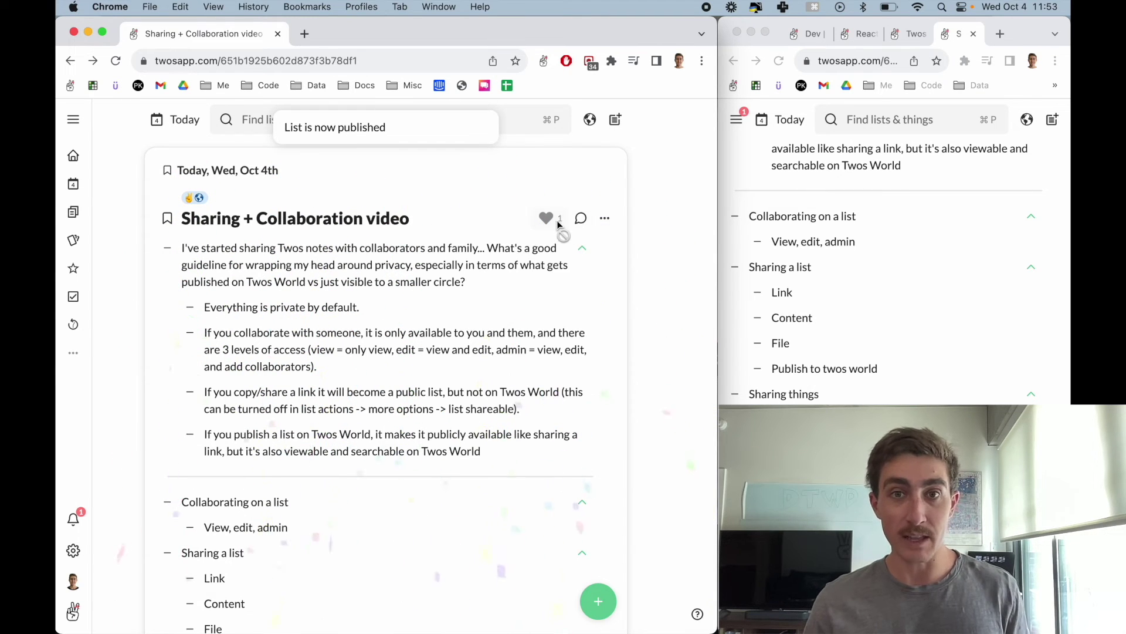
Find the list under World > Lists and unpublish it from Twos World.
click(590, 122)
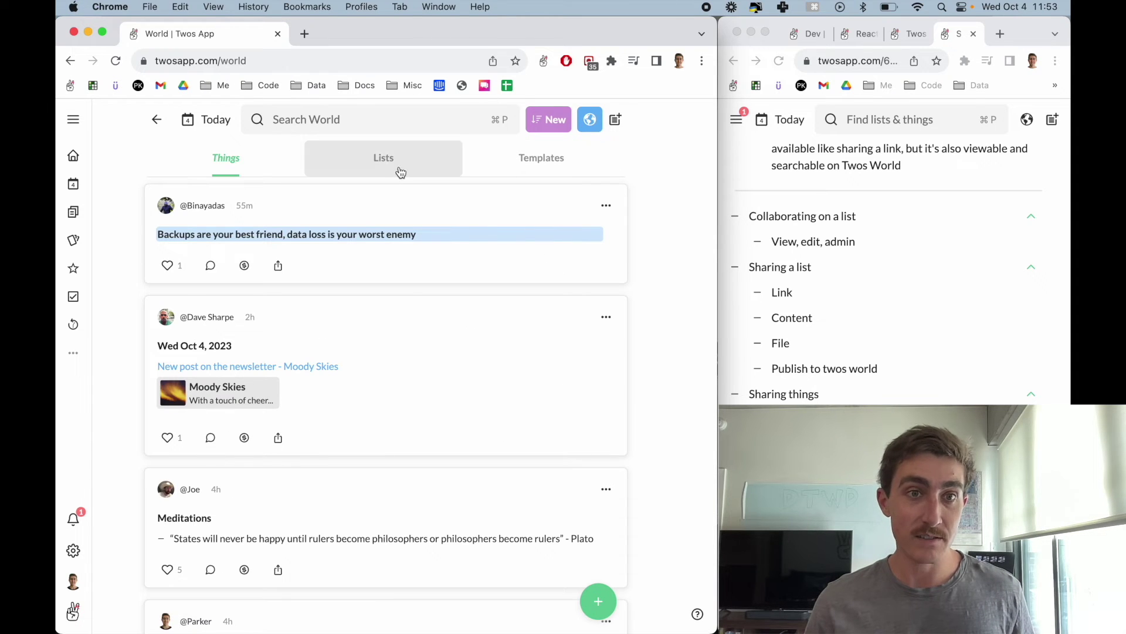
click(400, 172)
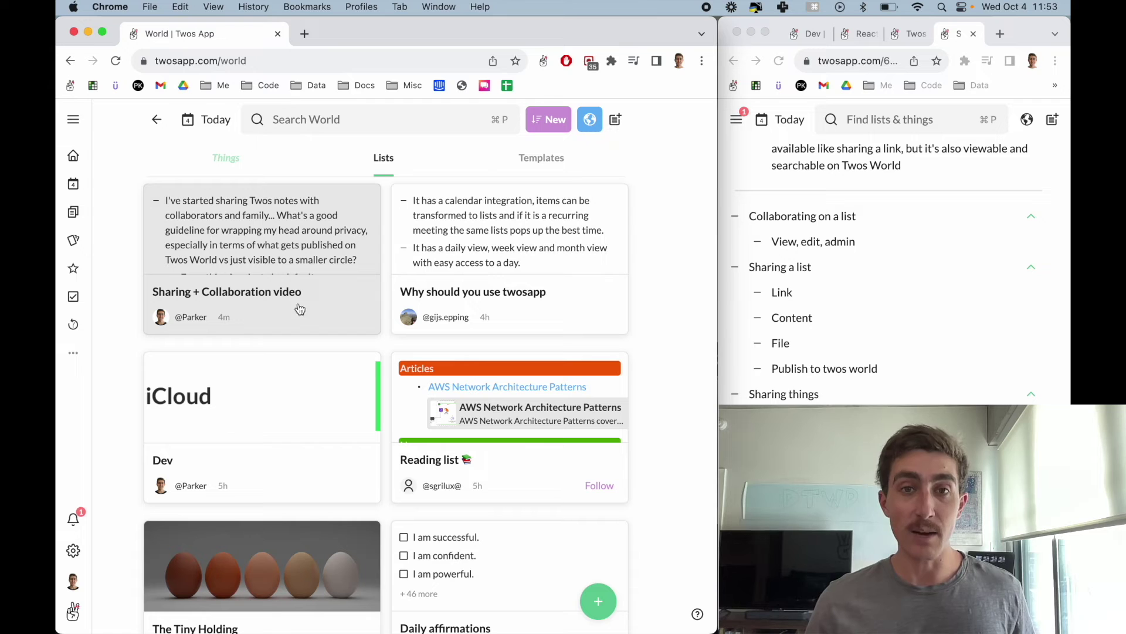
click(247, 252)
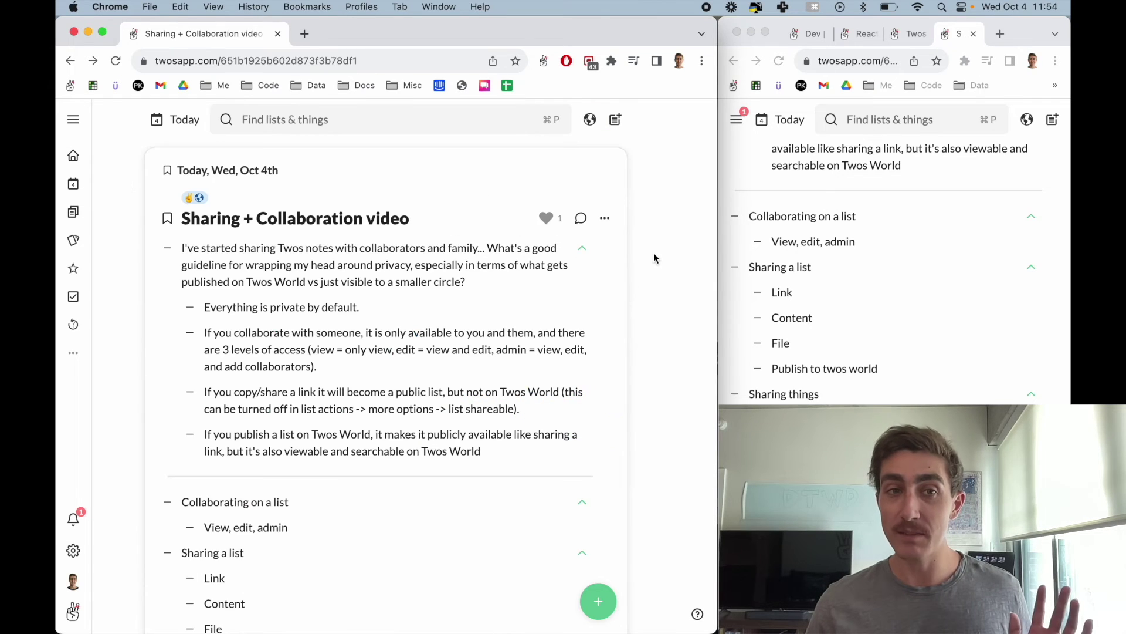
click(605, 219)
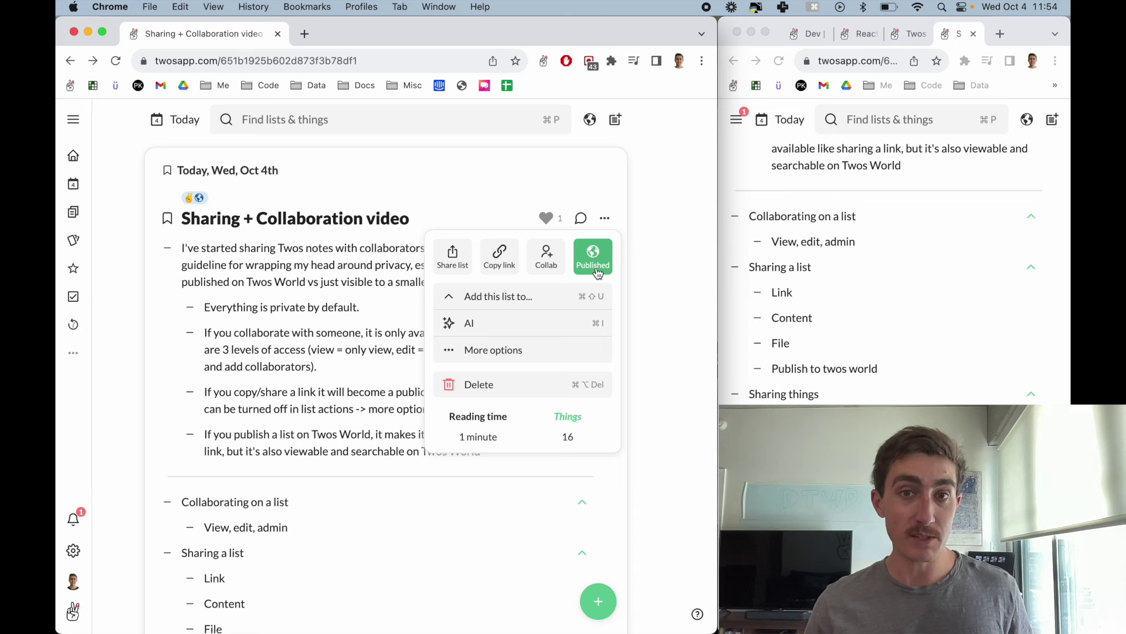
click(594, 256)
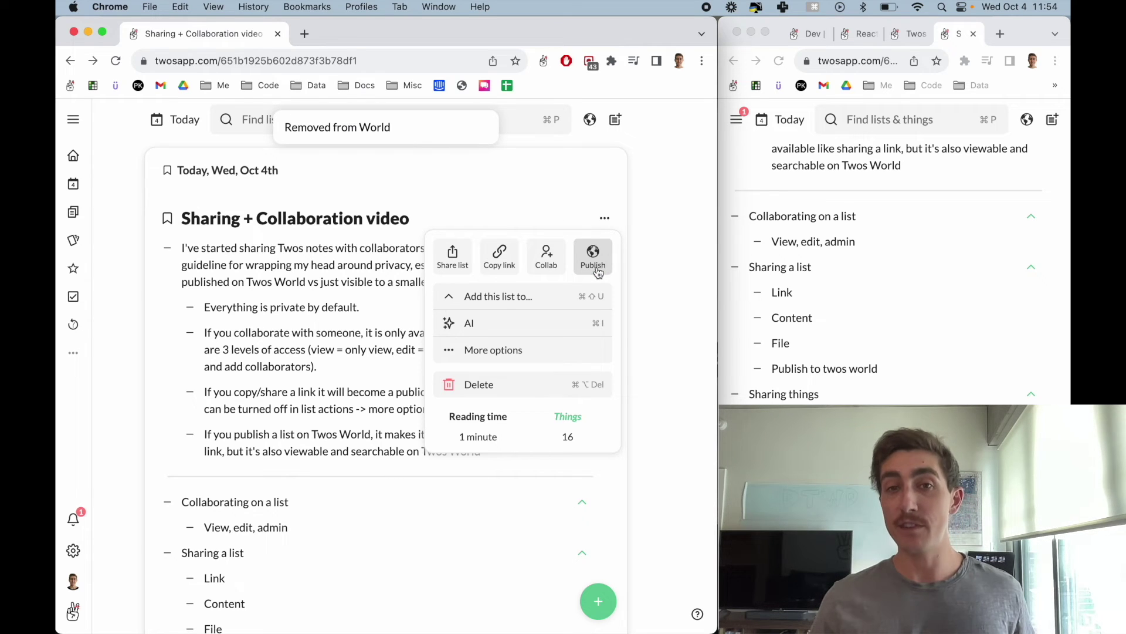
click(642, 240)
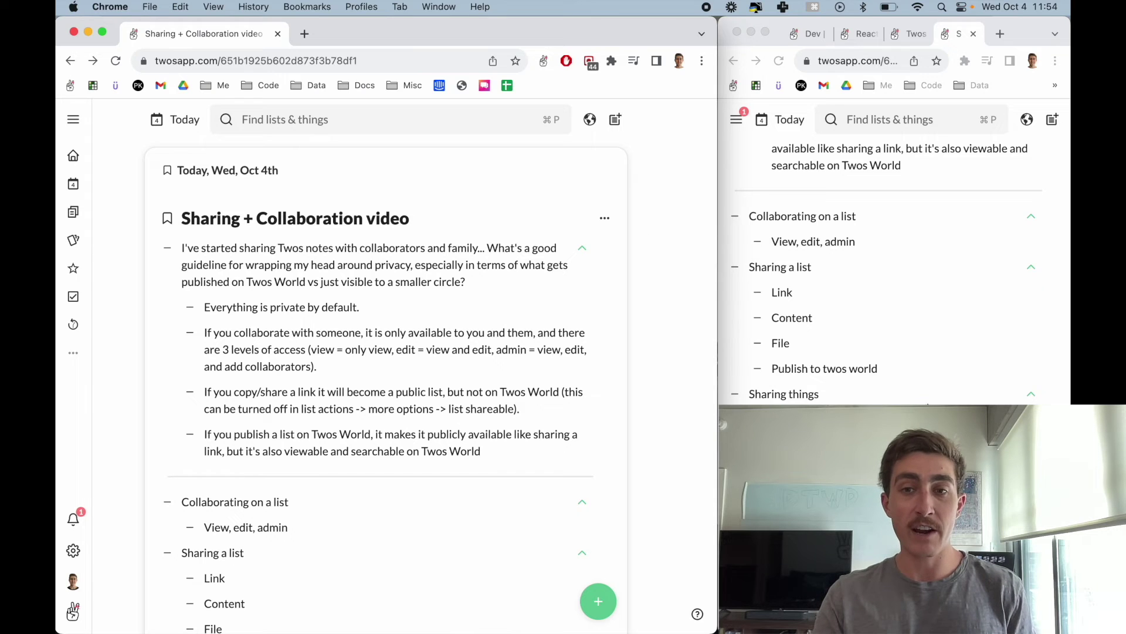
scroll(920, 395, down, 2)
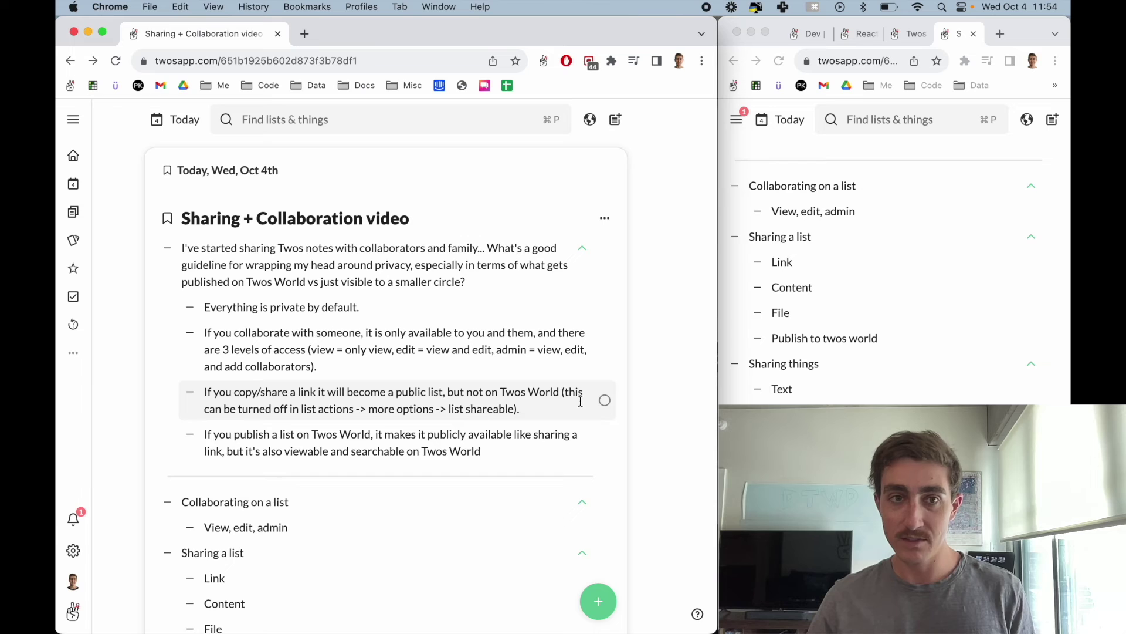
scroll(564, 398, down, 1)
click(604, 483)
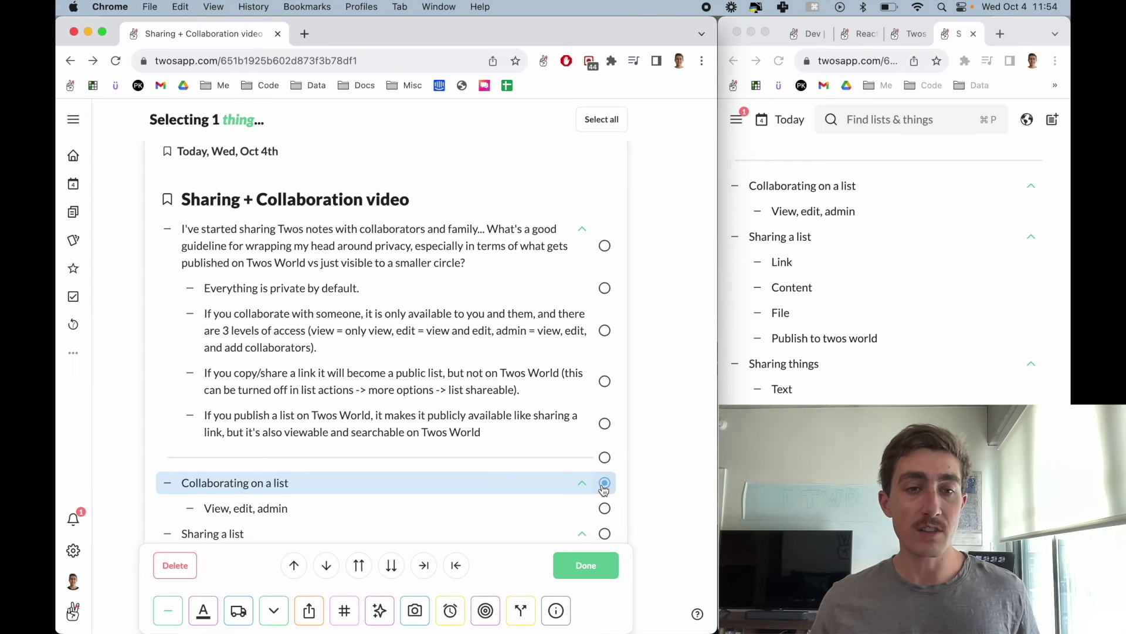
scroll(610, 478, down, 6)
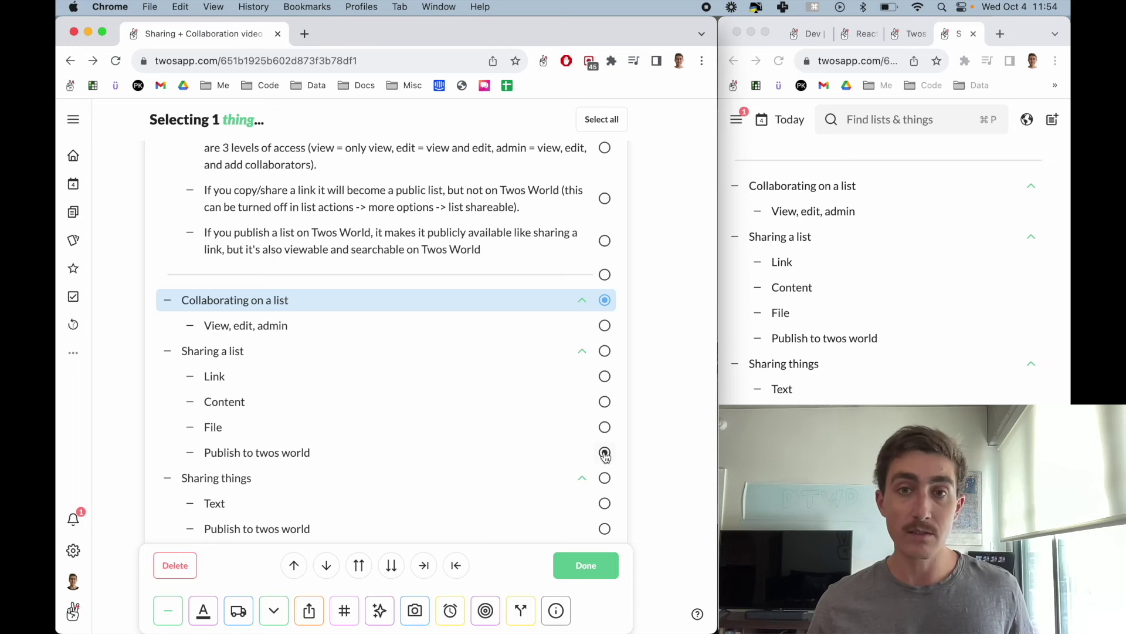
shift+click(605, 454)
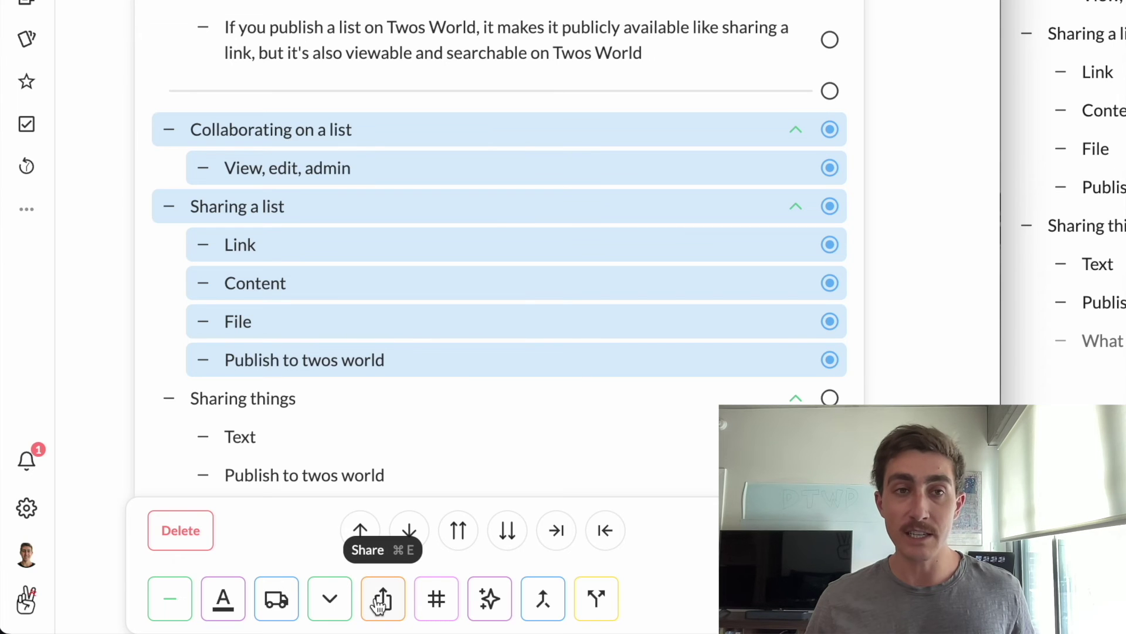
click(380, 602)
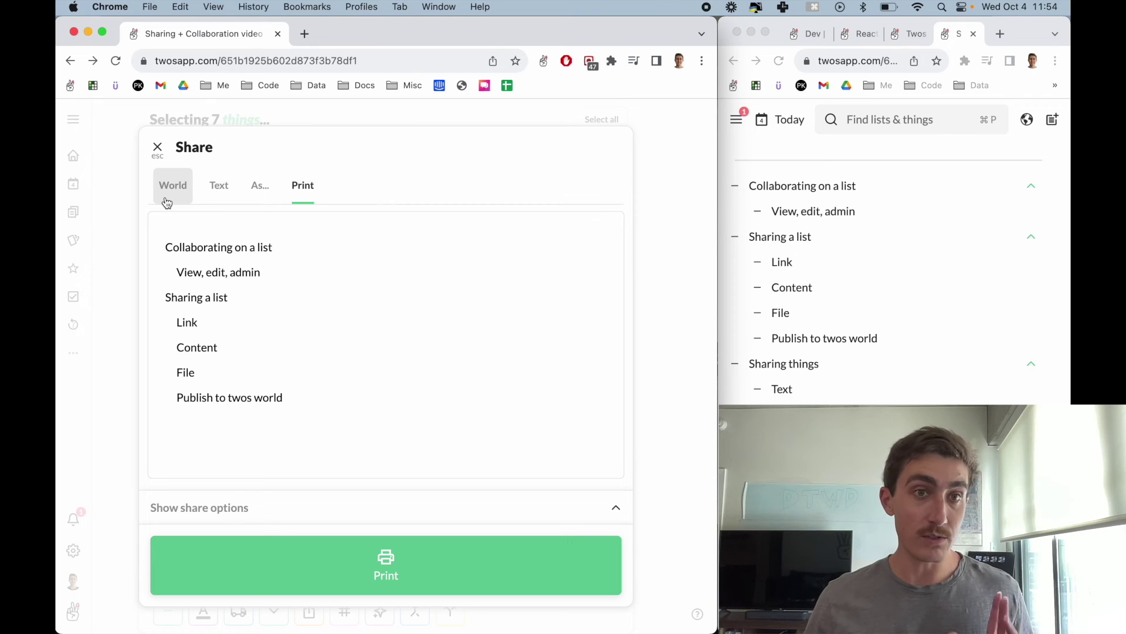
click(211, 190)
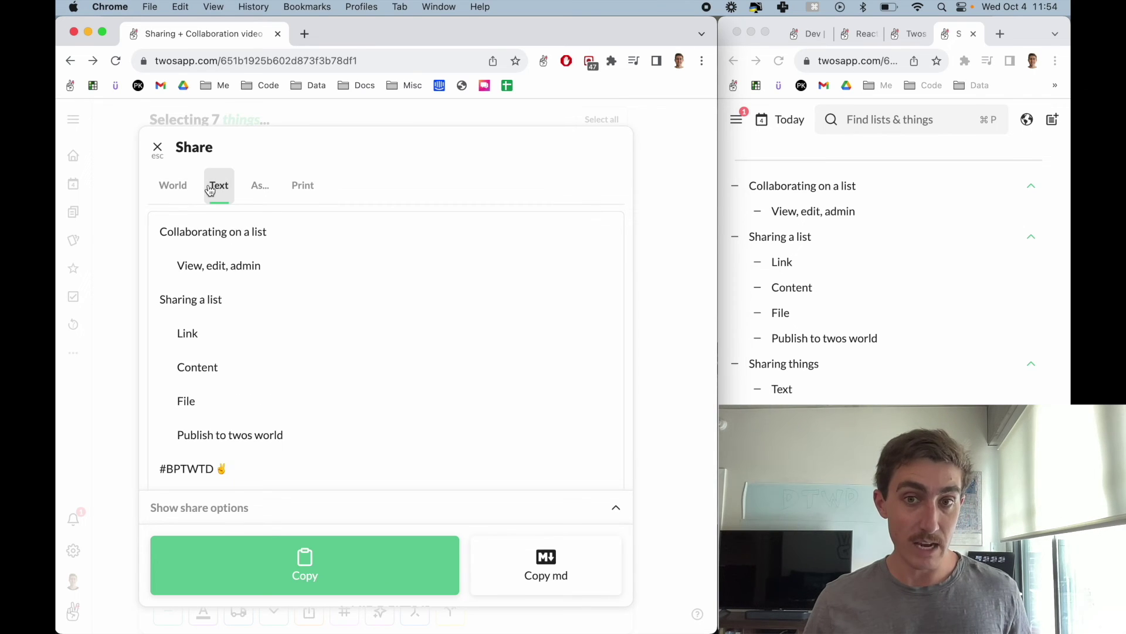
click(260, 198)
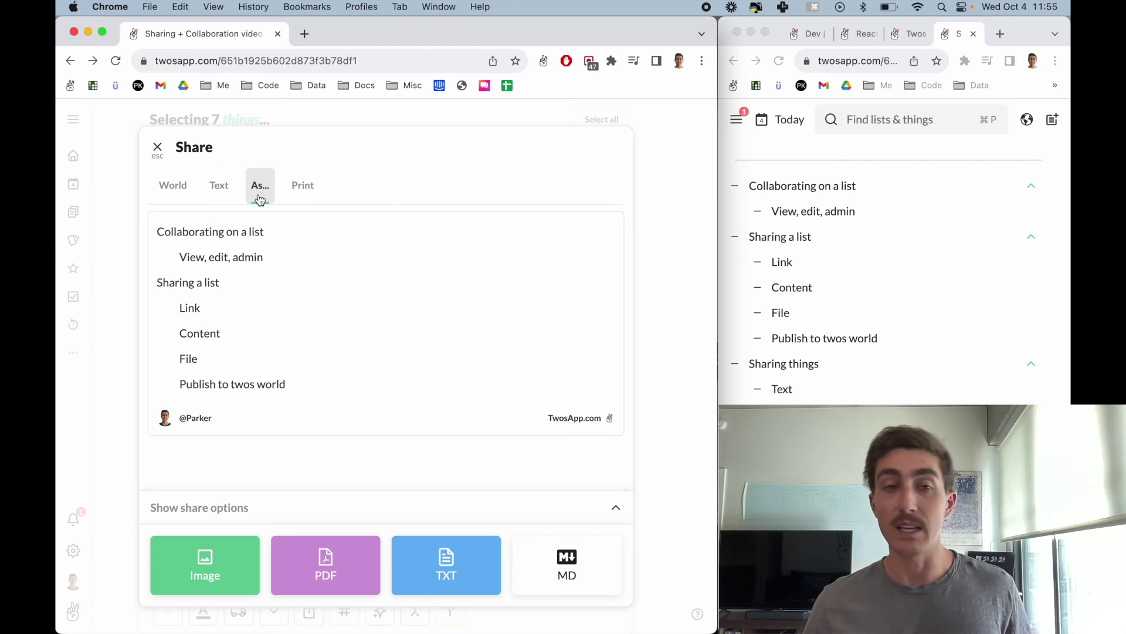
click(296, 192)
key(Escape)
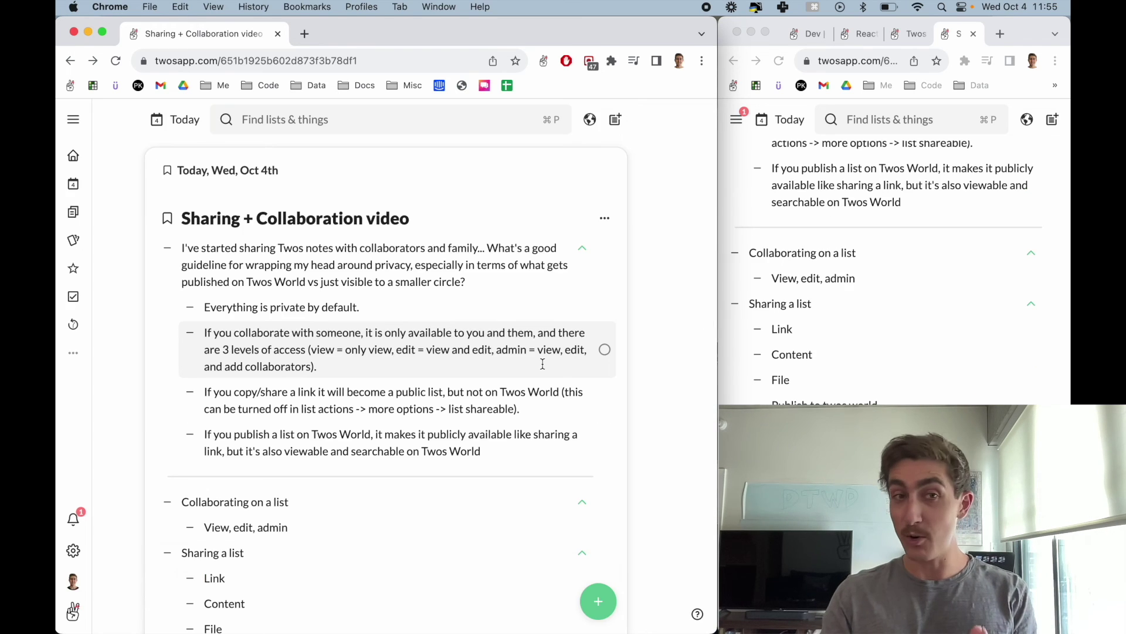